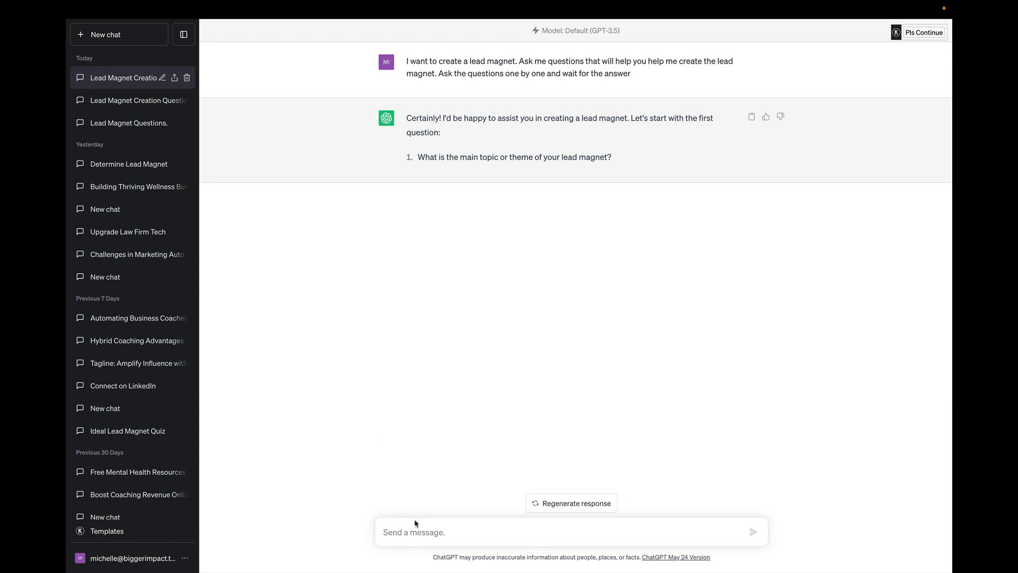
- Answer the first two lead magnet questions with "Confidence" as the topic and "New speakers" as the target audience
left_click(416, 535)
type("Confidence")
left_click(754, 533)
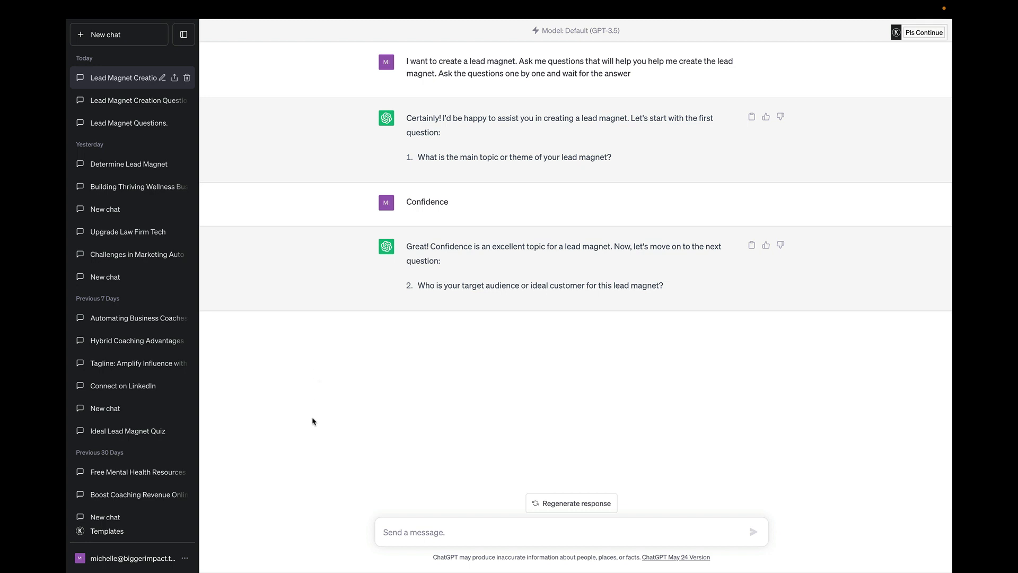
left_click(400, 531)
type("N")
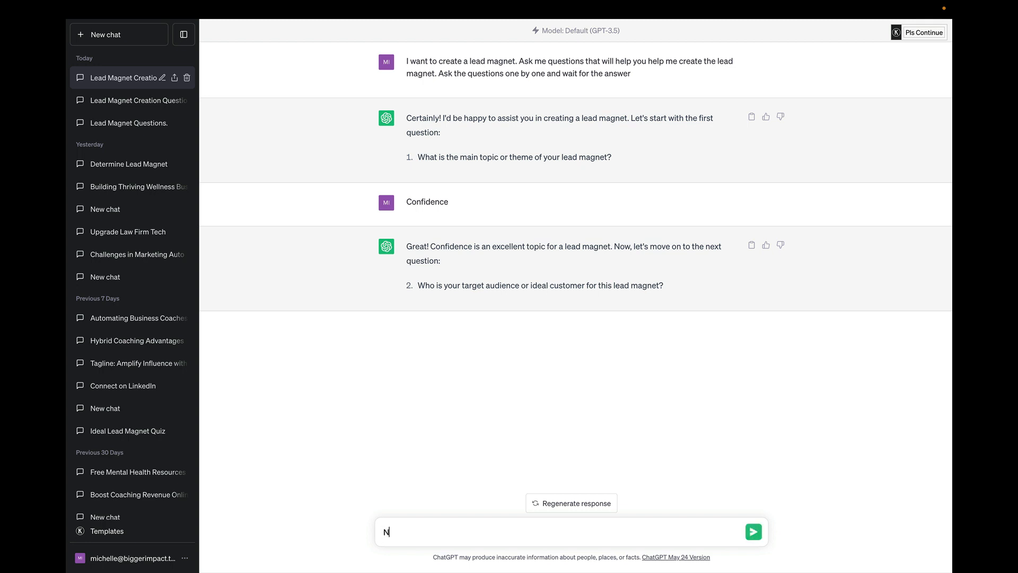
type("ew speakers")
left_click(752, 537)
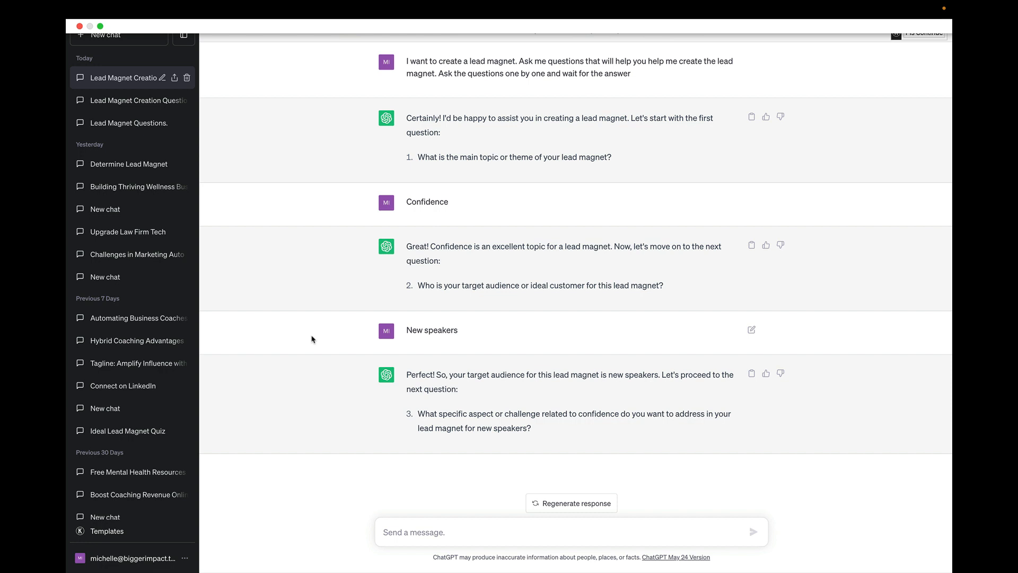
- Reply "I need your help with that" to the question about which confidence challenge to address
left_click(431, 533)
type("I")
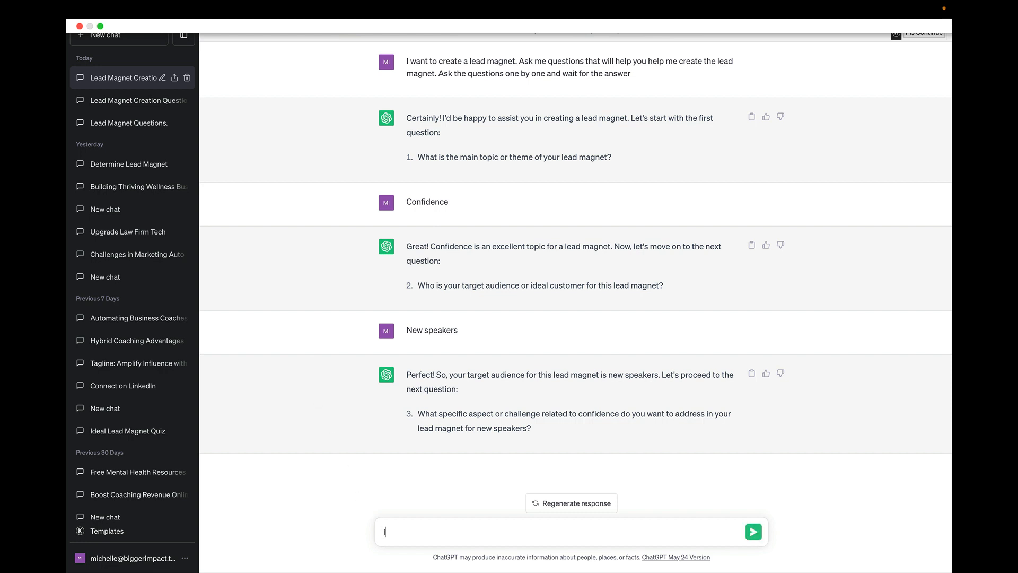
type(" need your help with that")
key("Return")
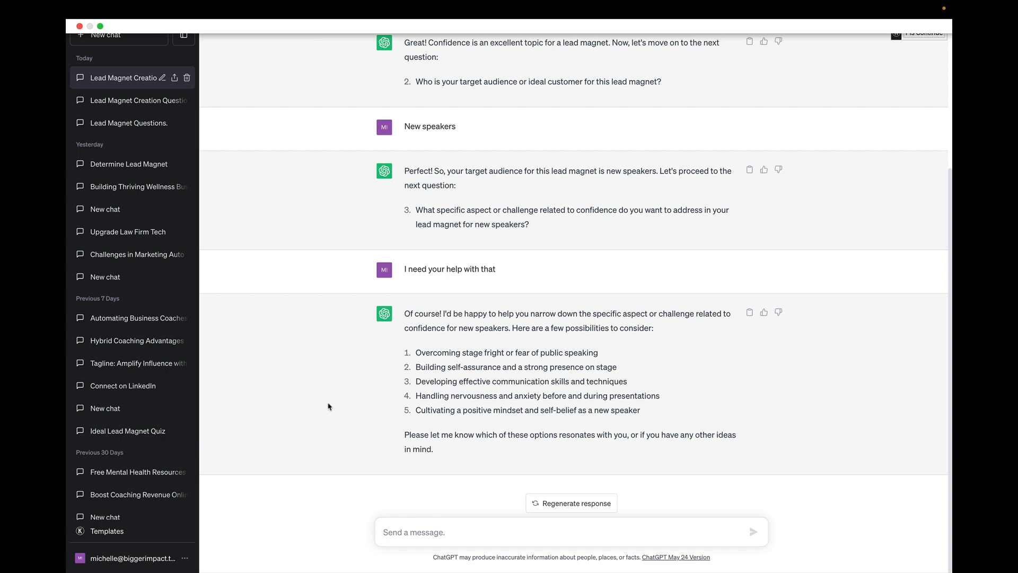
- Copy the suggested challenge "Overcoming stage fright or fear of public speaking" and send it as the answer
left_click_drag(416, 352, 601, 357)
key("super+c")
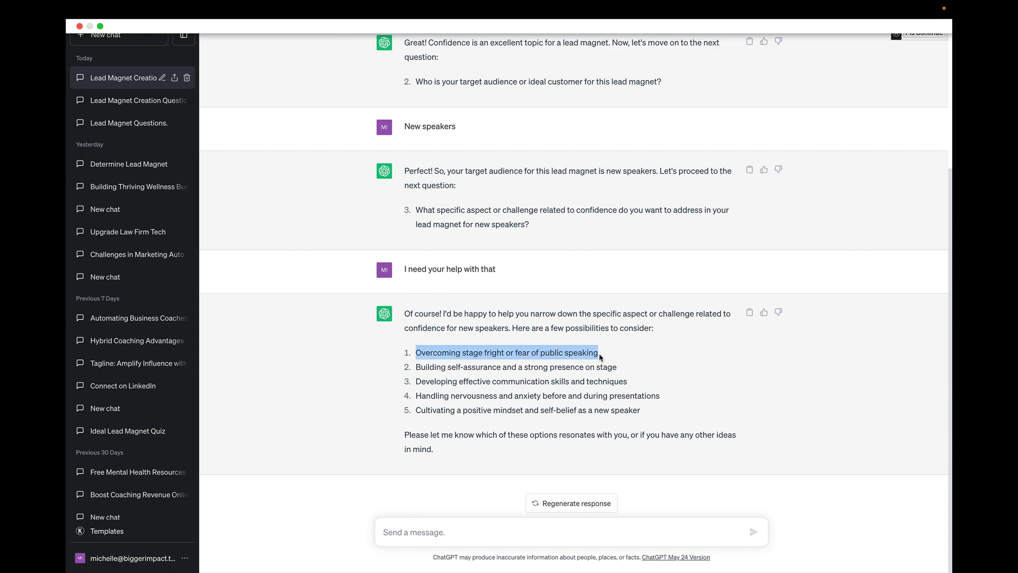
left_click(459, 530)
key("super+v")
left_click(753, 532)
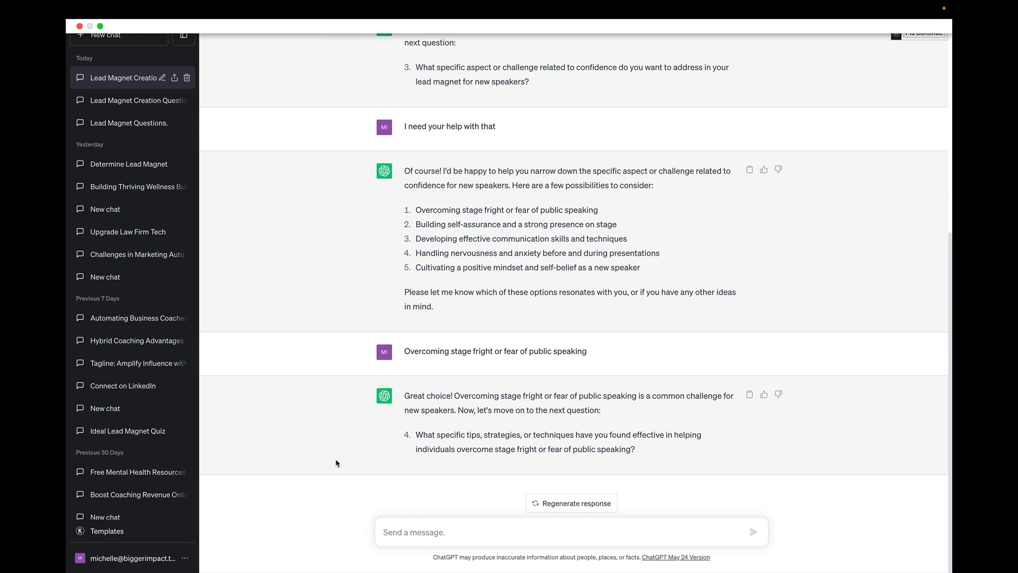
- Reuse the earlier message "I need your help with that" as the reply to the question about effective tips and strategies
left_click_drag(405, 127, 496, 128)
key("super+c")
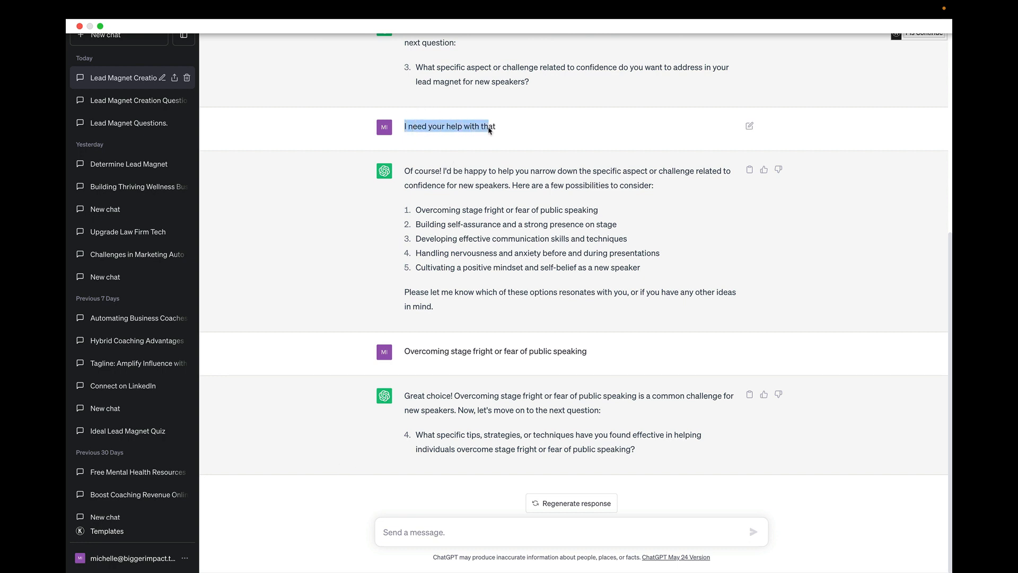
left_click(411, 536)
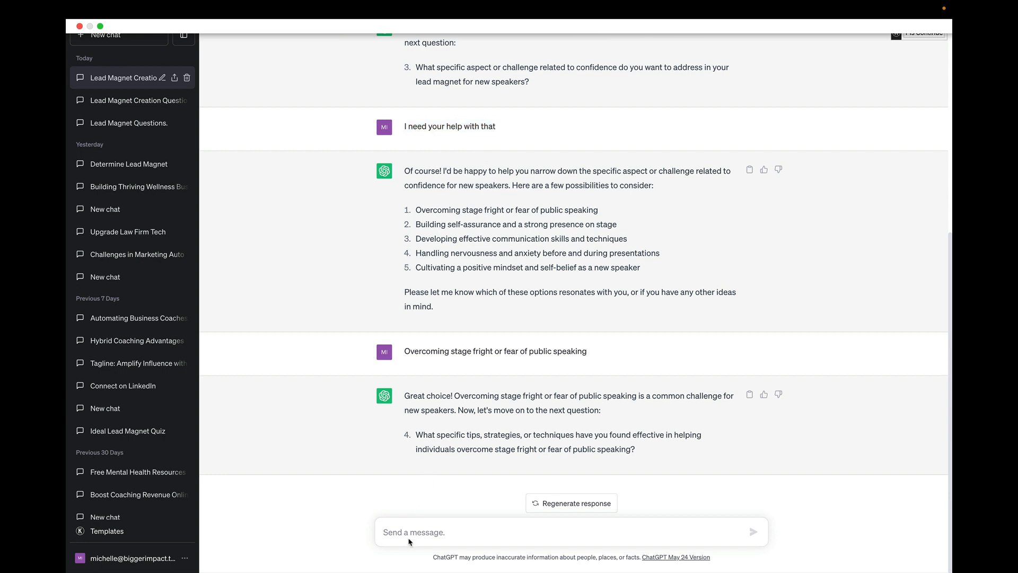
key("super+v")
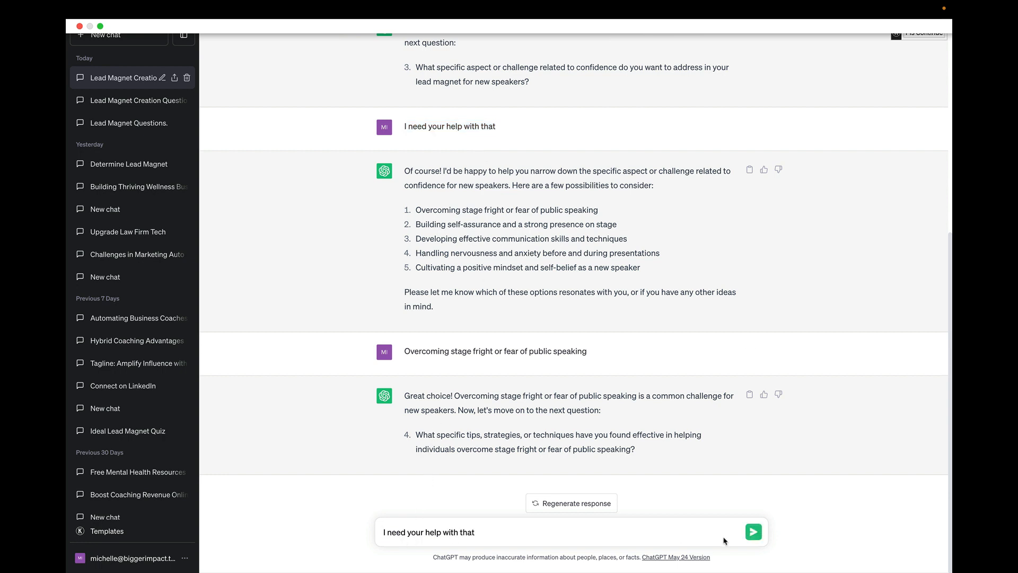
left_click(751, 533)
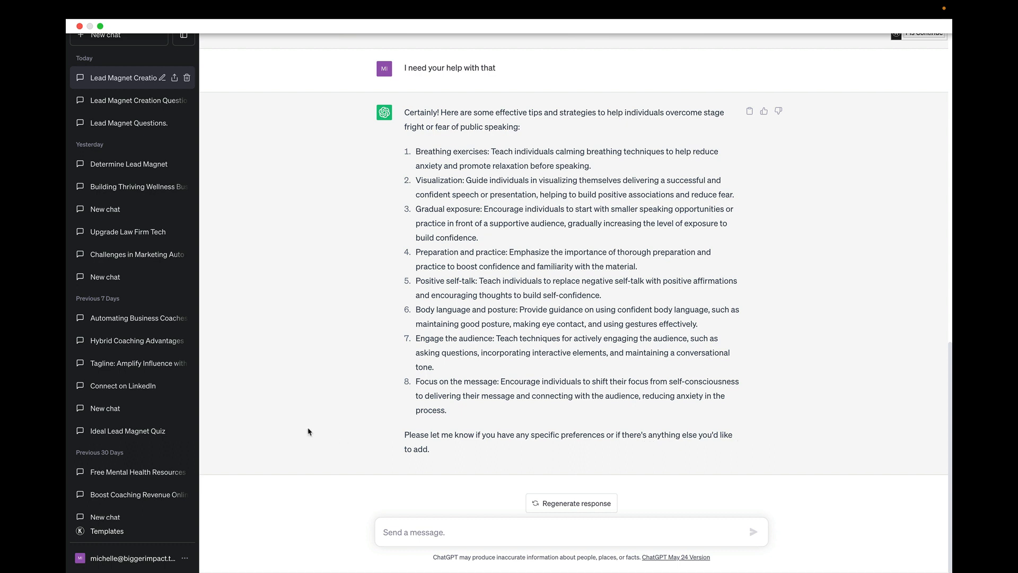
- Accept the suggested tips with "No, this is great. Let's continue" and answer the format question with "e-book"
left_click(431, 532)
type("No, ")
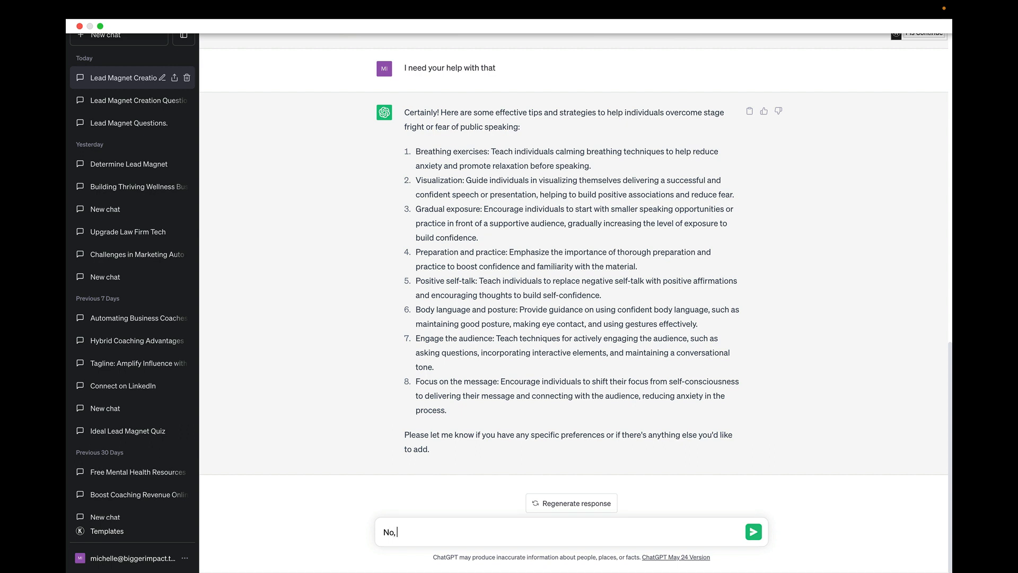
type("this is great. Let's continue")
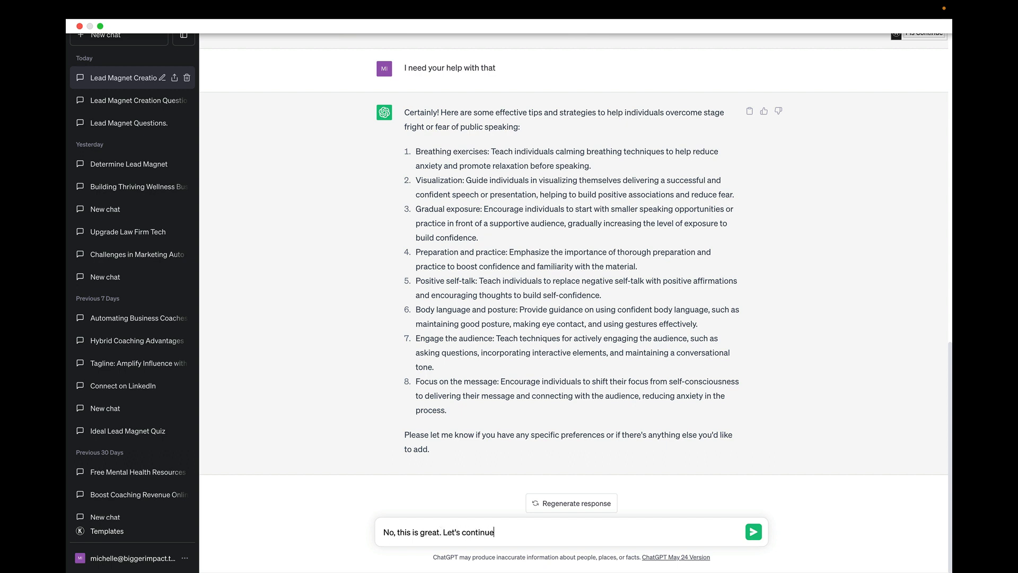
left_click(753, 532)
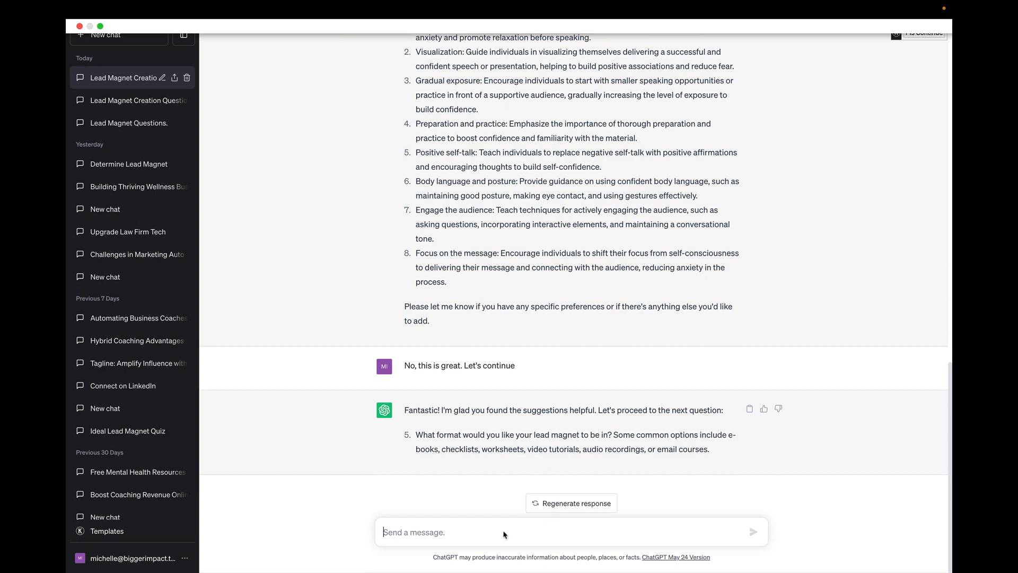
type("e-book")
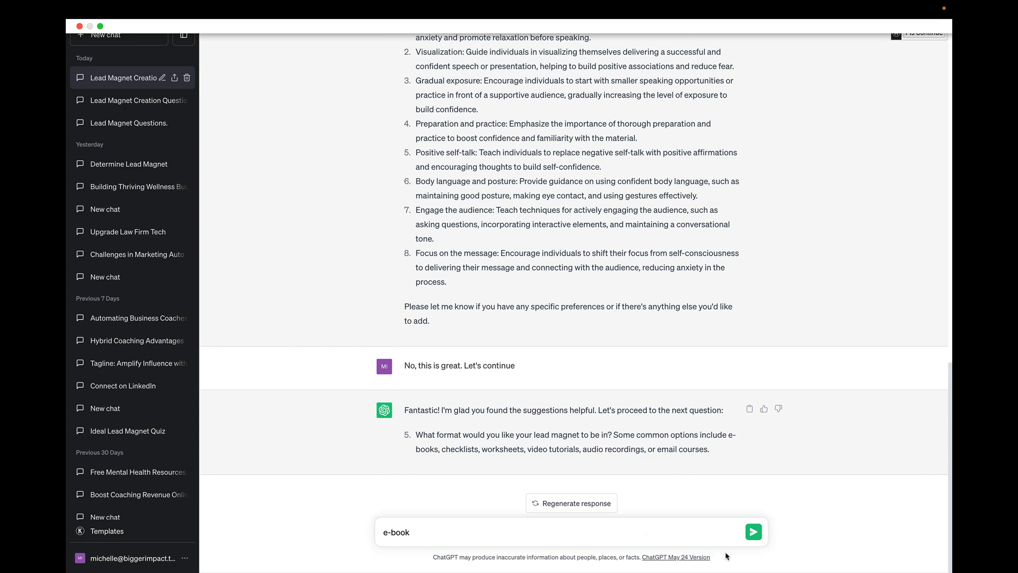
left_click(753, 531)
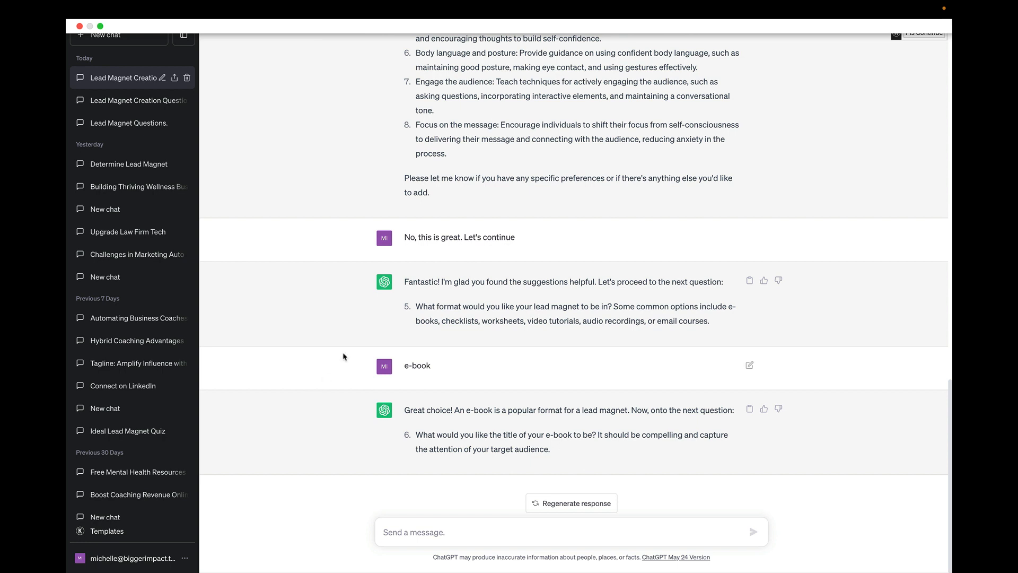
- Reply "I will need your help with that" to the question about the e-book's title
left_click(415, 537)
type("I will")
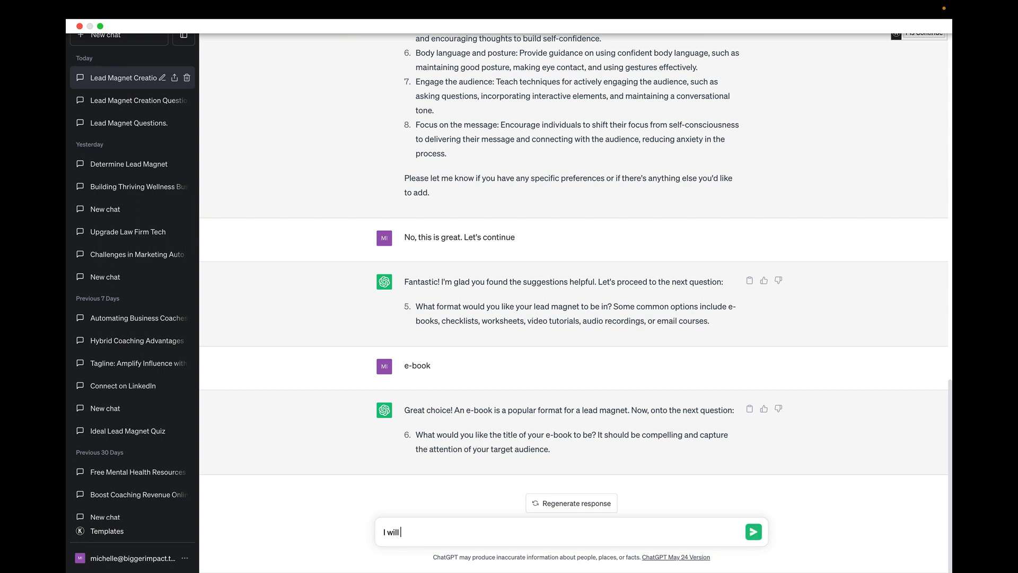
type(" need your help with that")
key("Return")
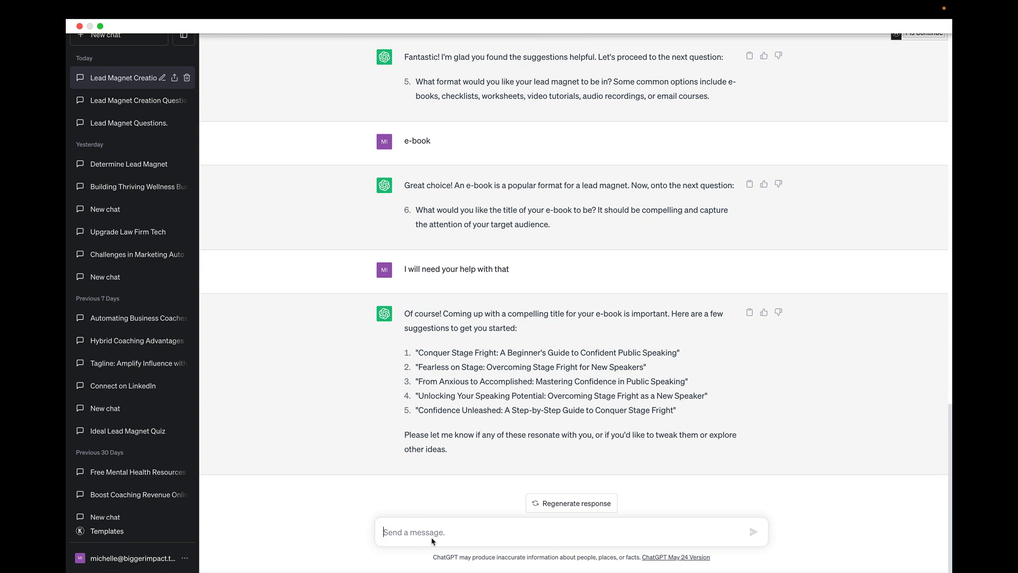
- Choose the title with "Let's go with number 2" and answer the e-book length question with "20 pages"
type("Let's")
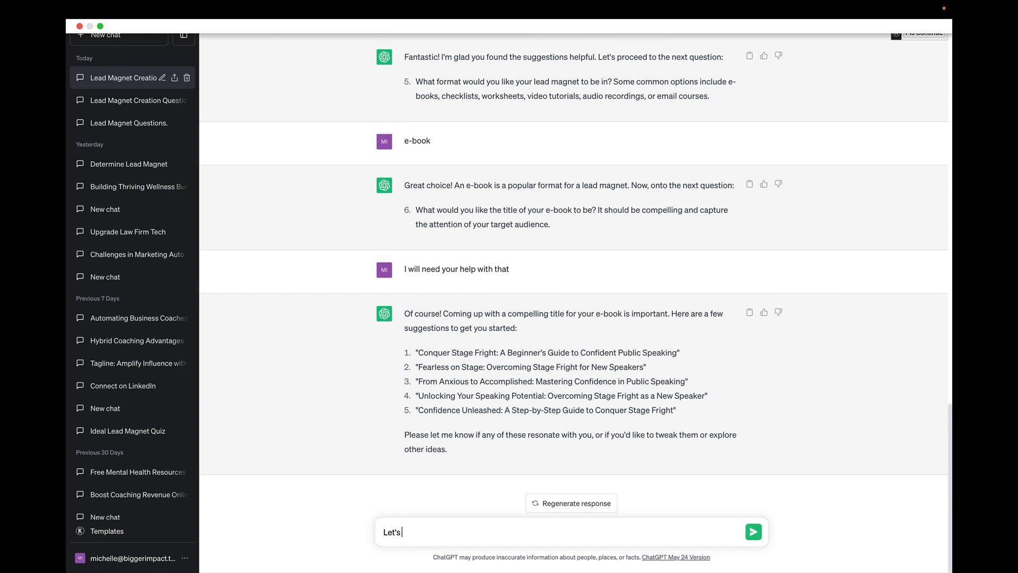
type(" go with")
type("number 2")
key("Return")
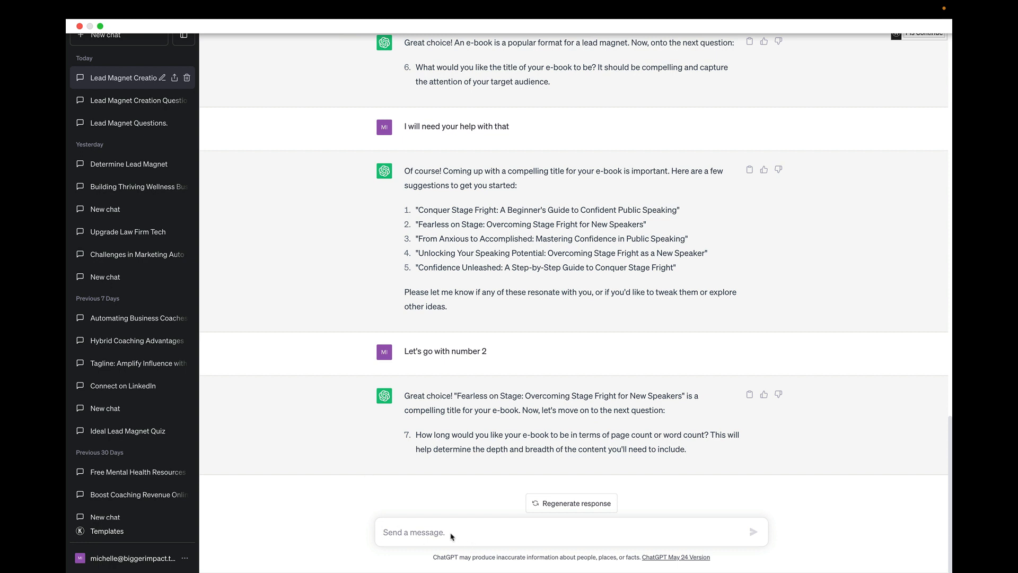
type("20 pages")
left_click(754, 535)
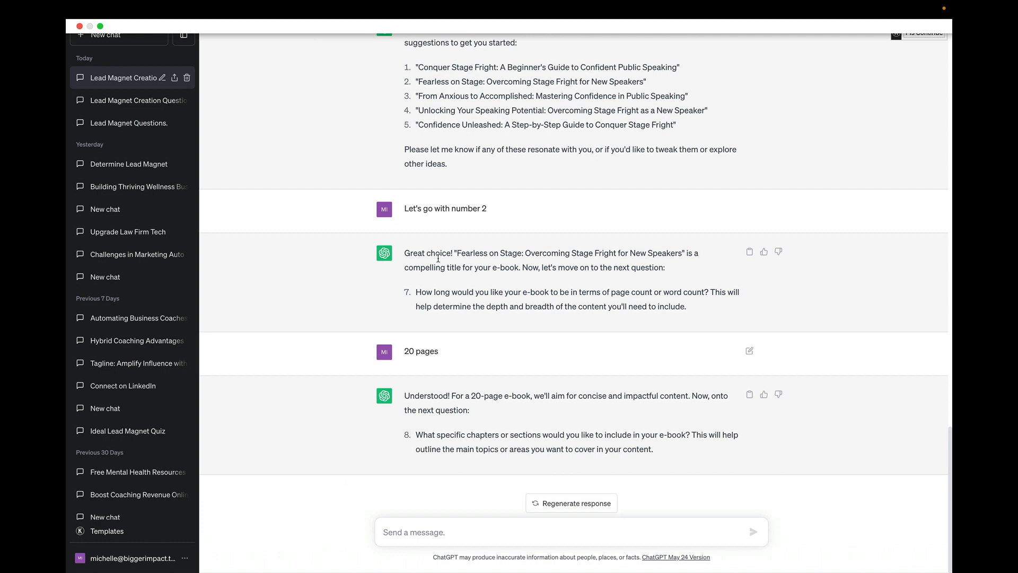
- Send "Can you make a suggestion" in reply to the question about the e-book's chapters and sections
left_click(423, 537)
type("Can")
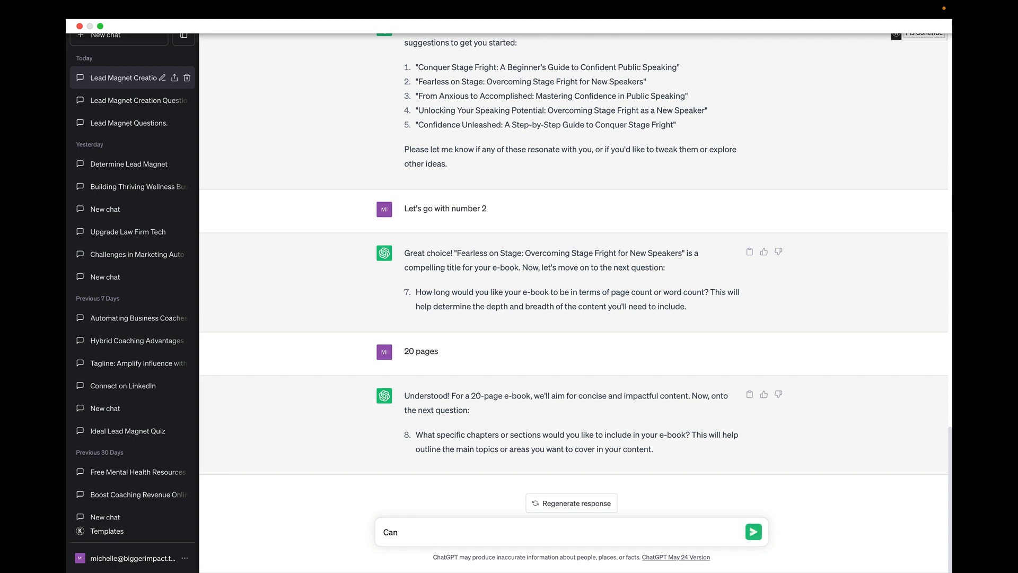
type(" you suggest")
double_click(419, 534)
type("nake a suggestion")
left_click(422, 533)
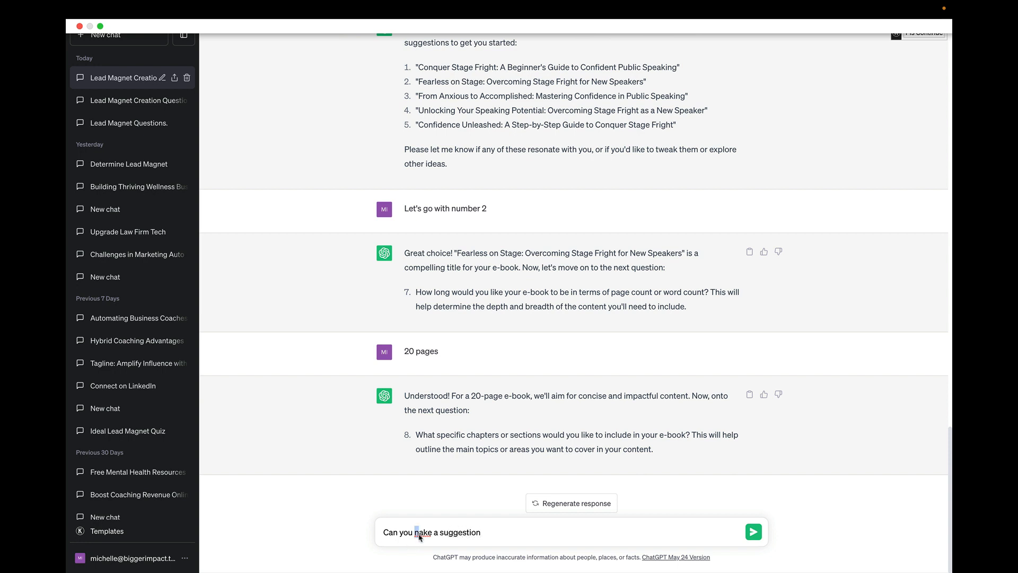
key("BackSpace")
type("m")
left_click(753, 532)
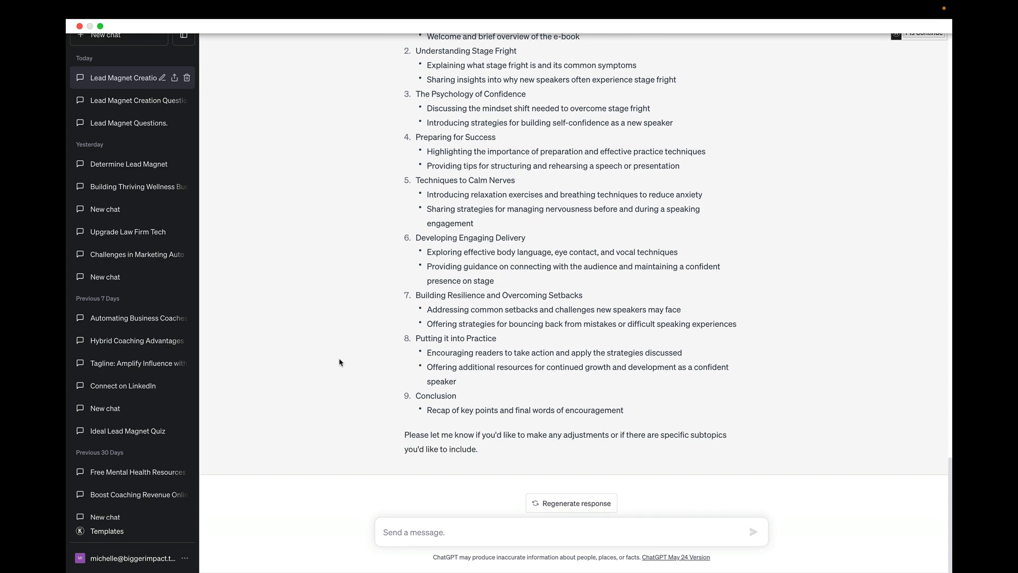
- Review the suggested chapter outline for the 20-page e-book from introduction to conclusion
scroll(351, 412, "up", 3)
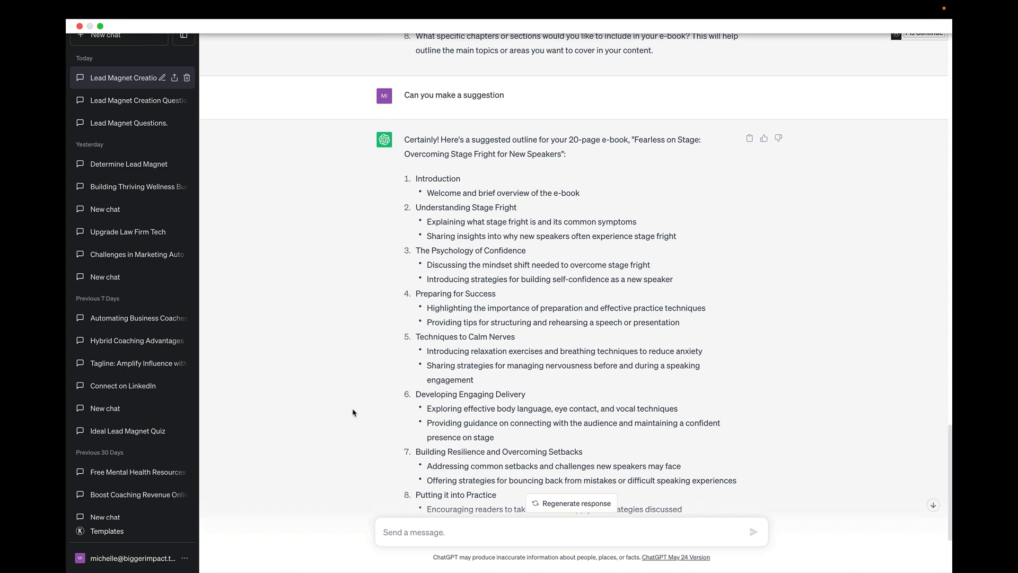
scroll(353, 412, "down", 3)
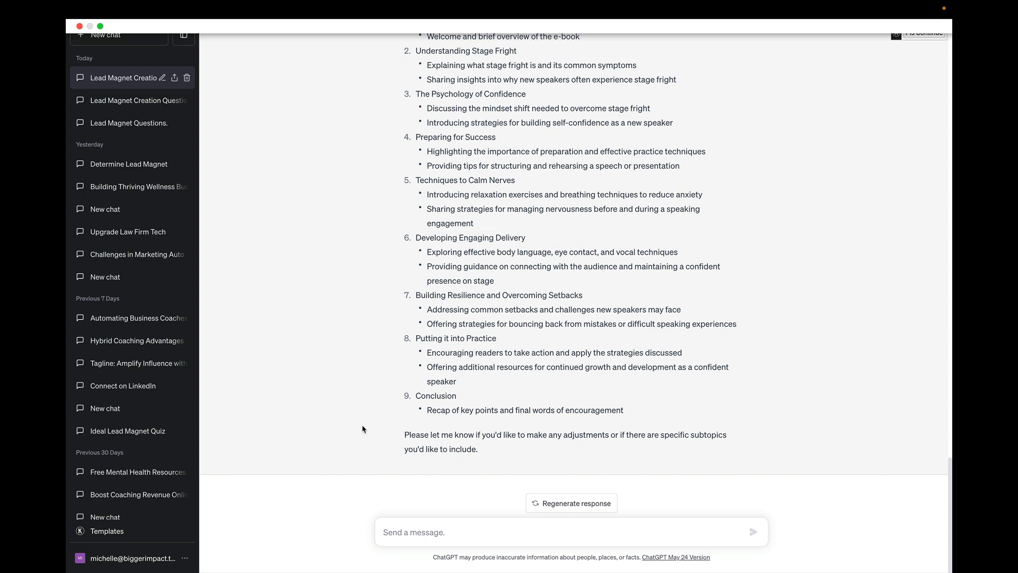
scroll(355, 444, "up", 5)
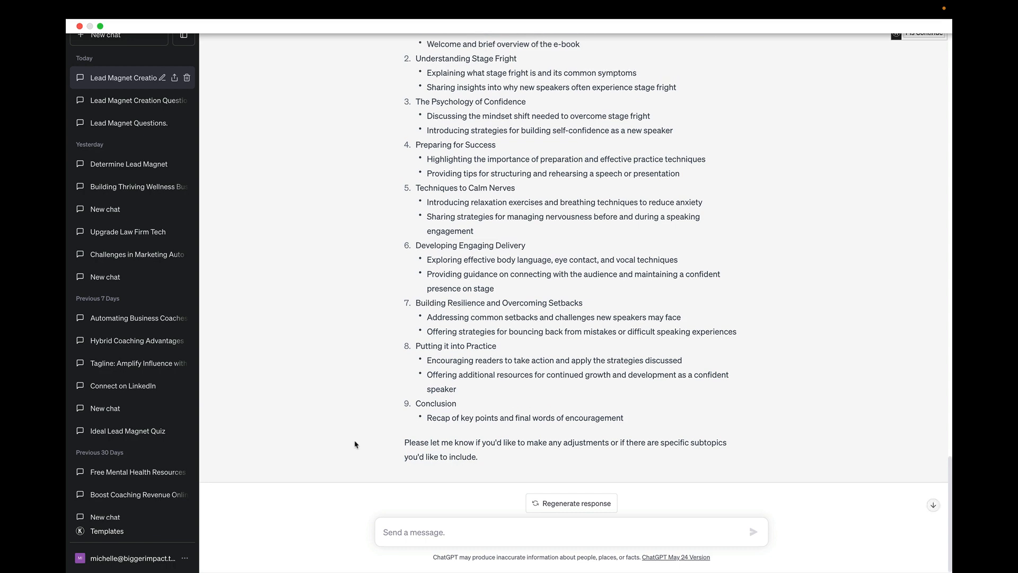
scroll(355, 444, "down", 5)
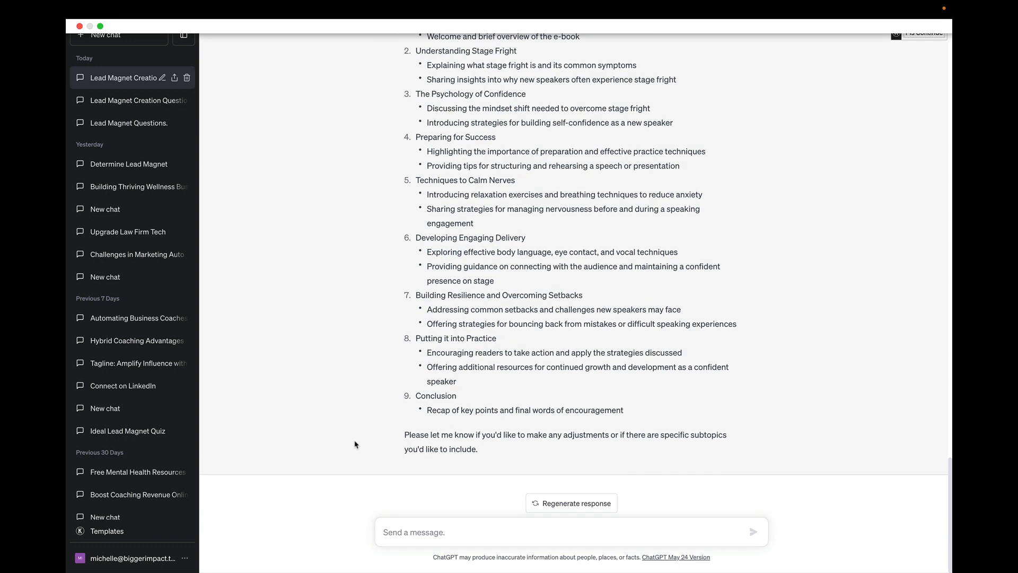
scroll(354, 444, "up", 2)
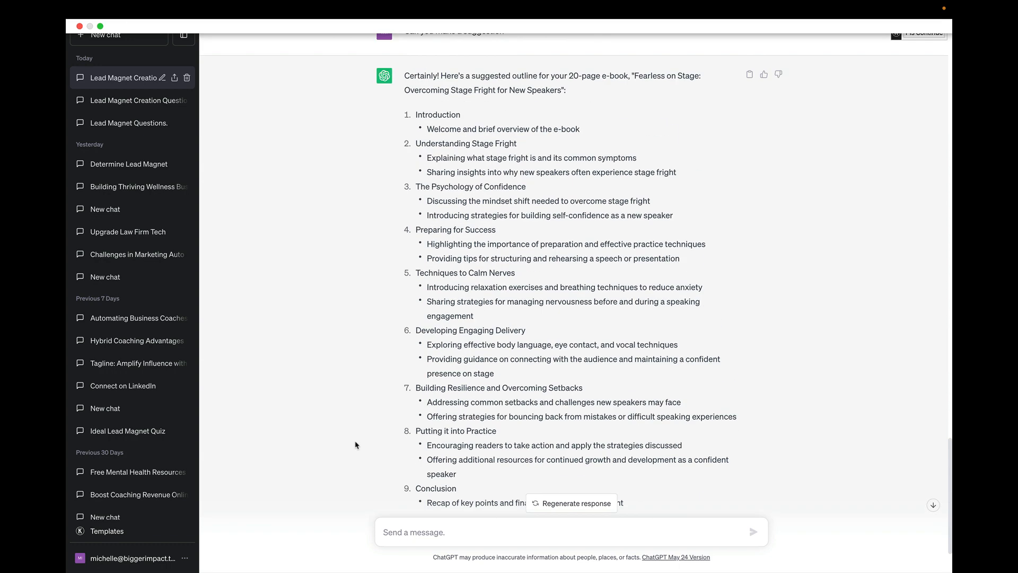
scroll(355, 445, "up", 1)
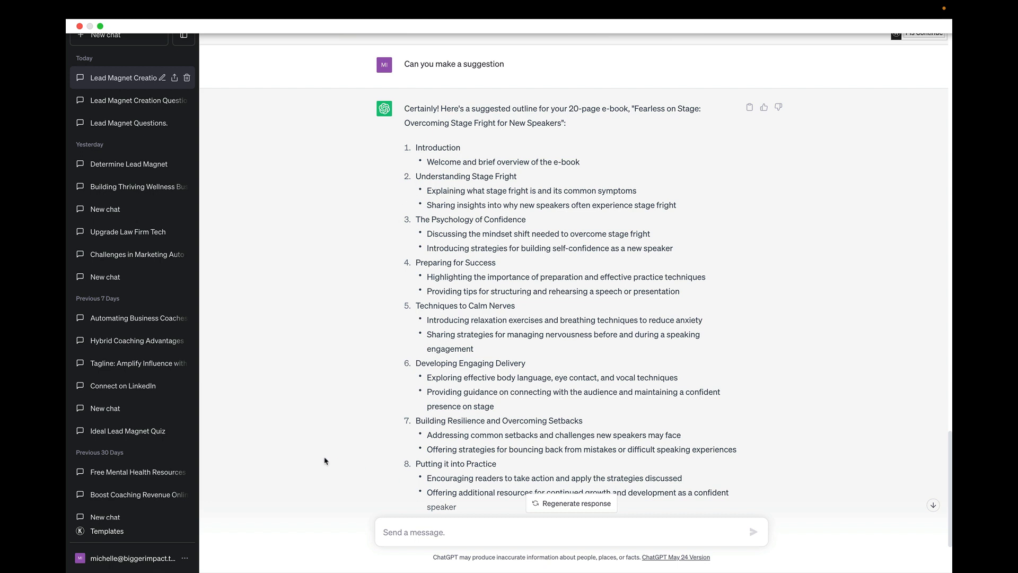
scroll(347, 461, "down", 3)
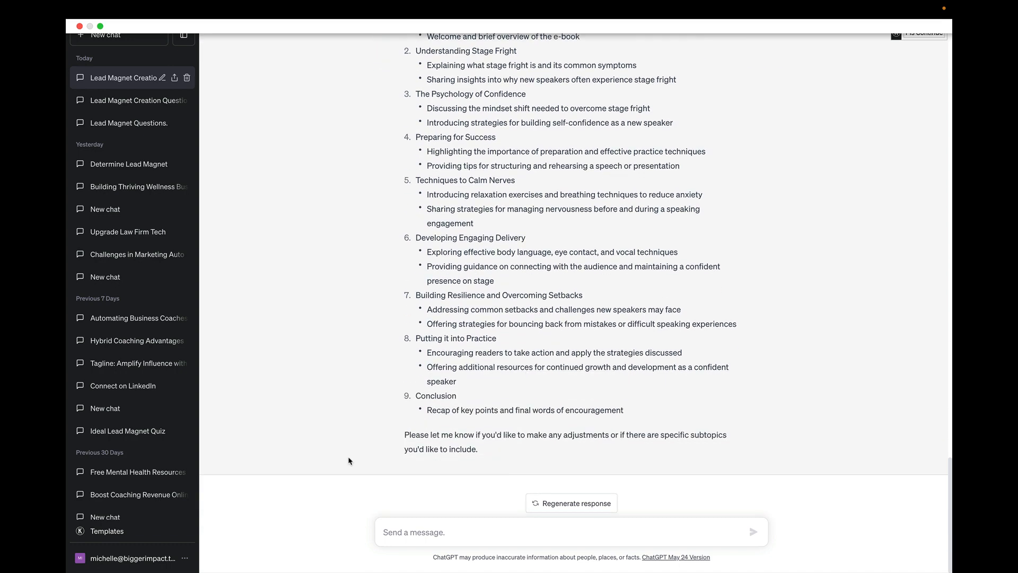
- Draft a request to write a chapter about the outline point "Explaining what stage fright is and its common symptoms", copied from the suggested outline
scroll(352, 451, "up", 6)
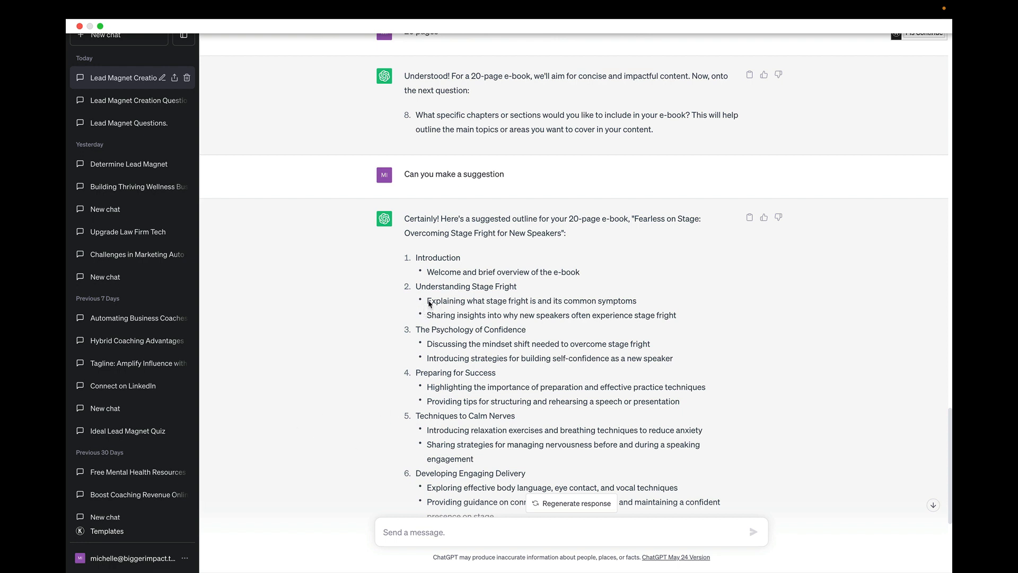
left_click_drag(427, 301, 660, 306)
key("super+c")
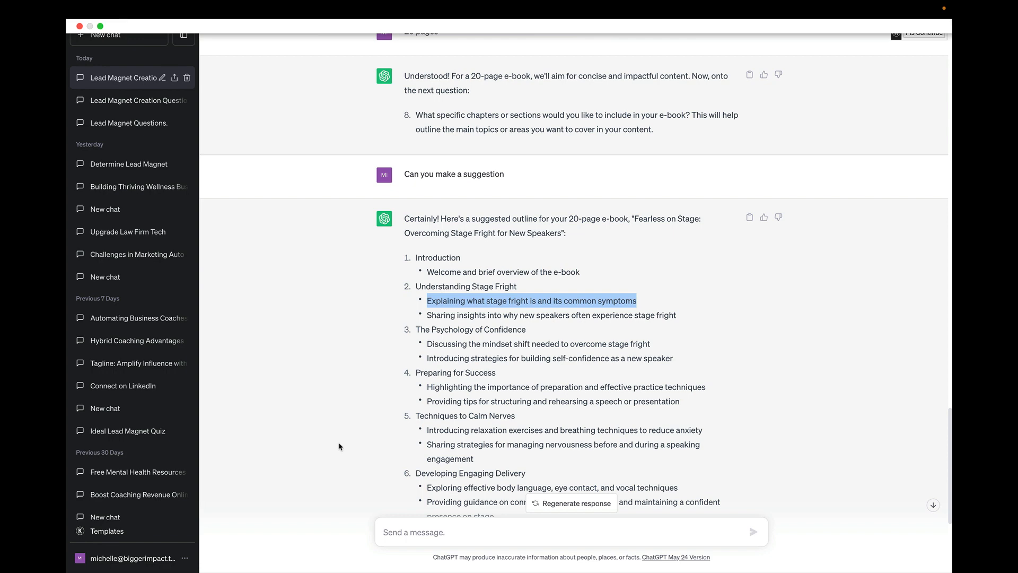
scroll(371, 488, "down", 6)
left_click(415, 539)
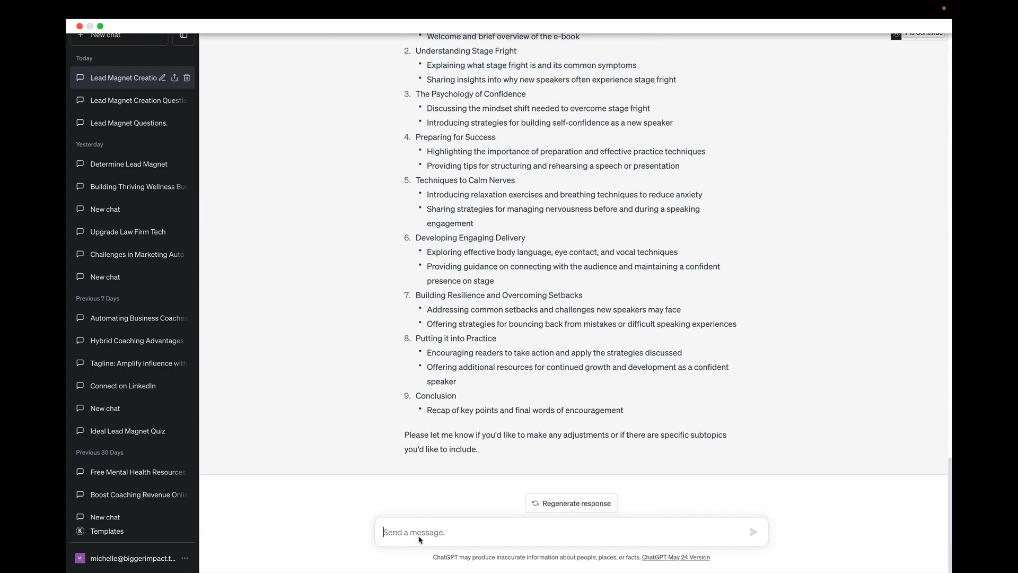
type("Wro")
type("te a chapet")
type("er about")
key("super+v")
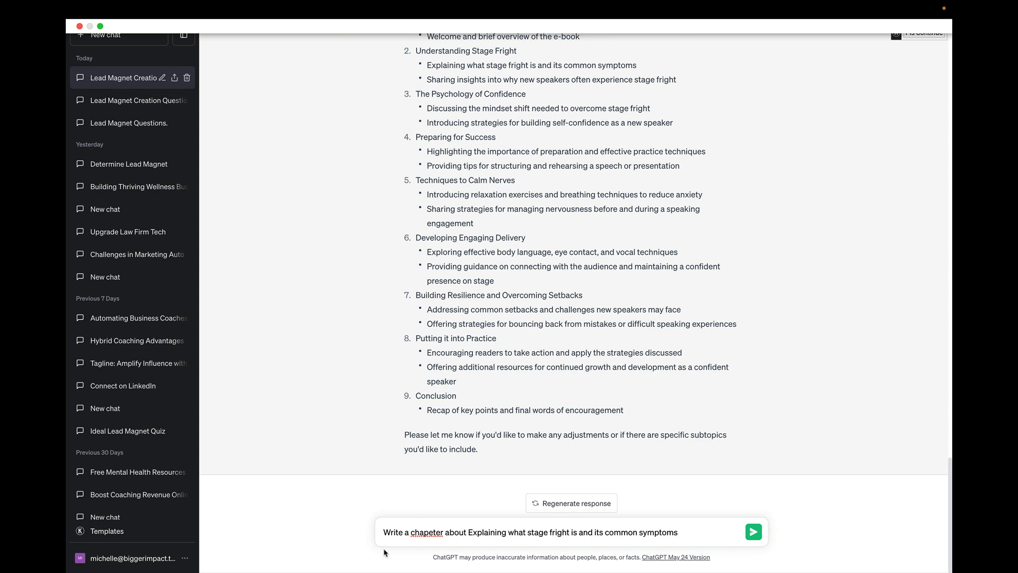
- Correct the misspelled word in the draft message to "chapter" and send the chapter request
right_click(424, 534)
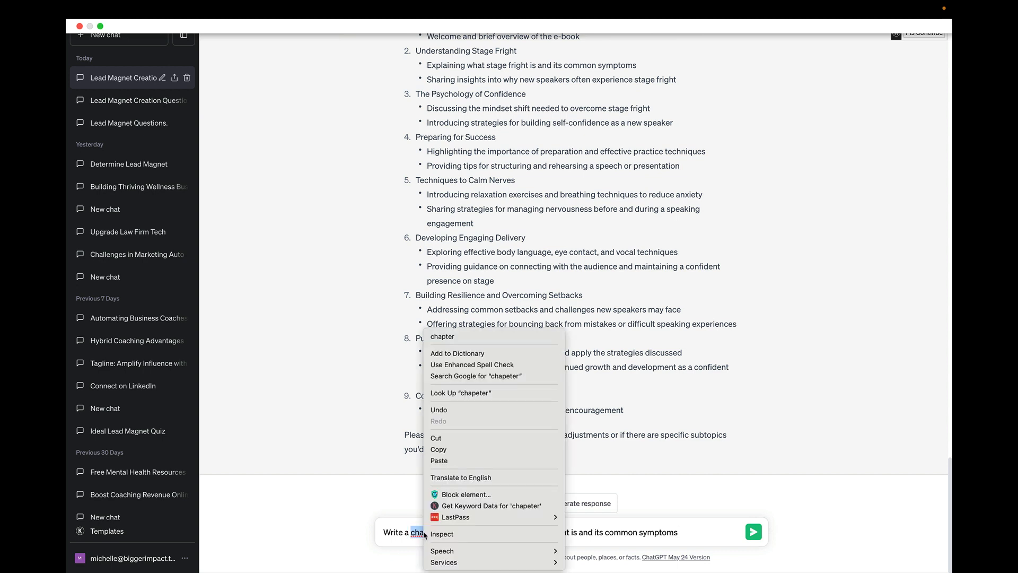
left_click(442, 336)
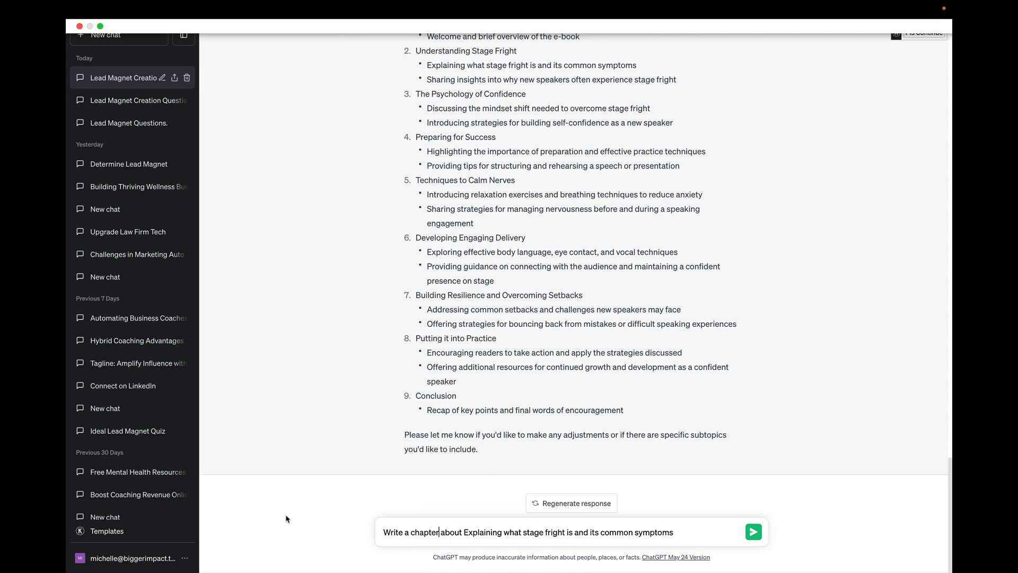
left_click(754, 533)
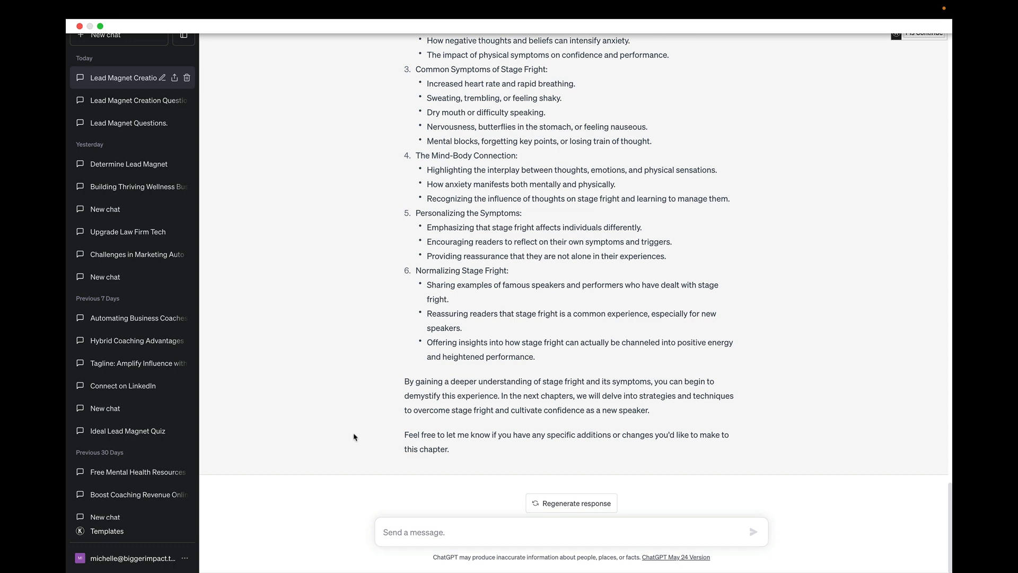
- Look over the generated chapter and send the follow-up "Can you write this without bullet points?"
scroll(354, 437, "up", 8)
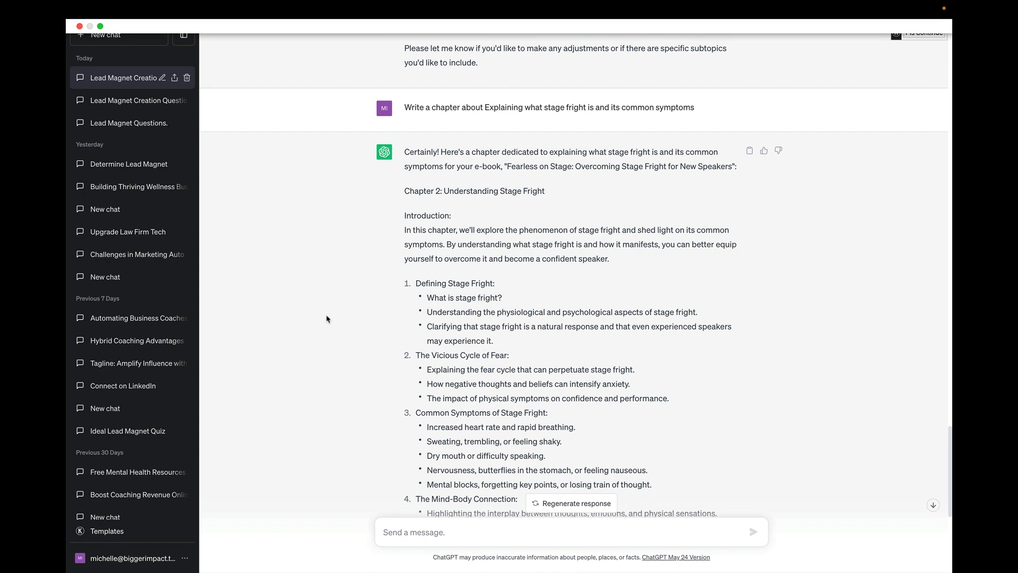
scroll(342, 443, "down", 5)
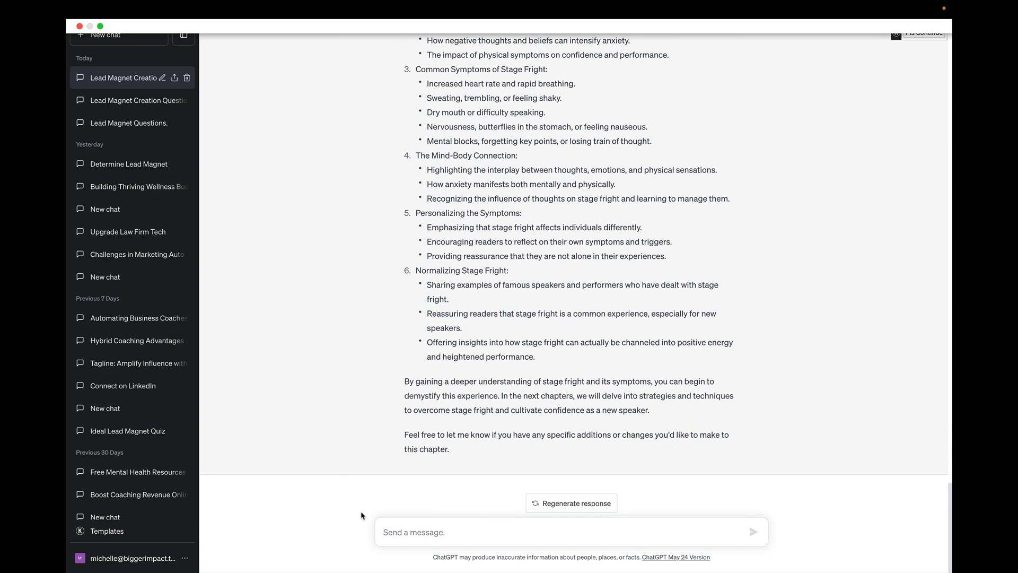
left_click(412, 536)
type("Can you wri")
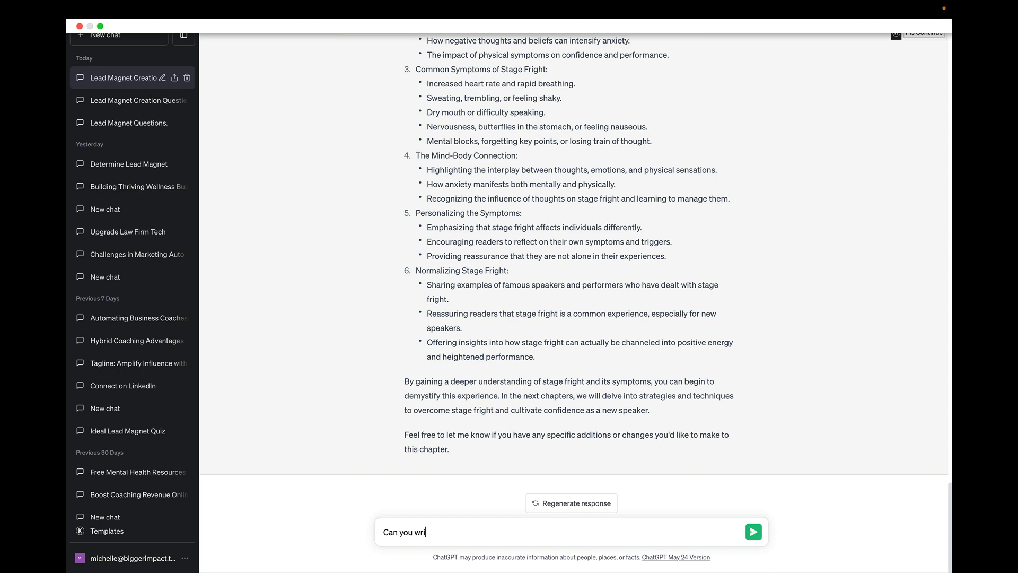
type("te this without bu")
type("llet points?")
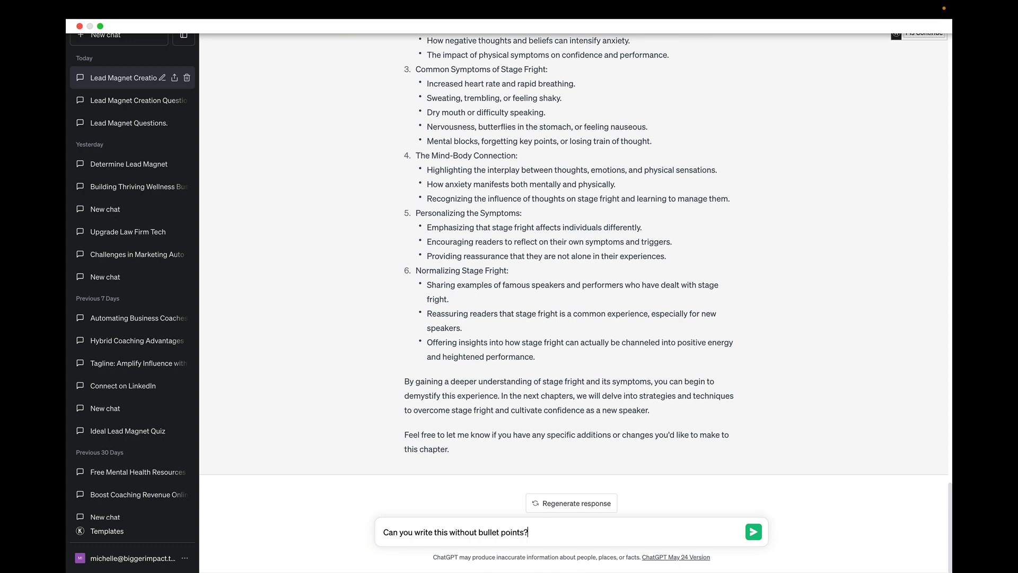
key("Return")
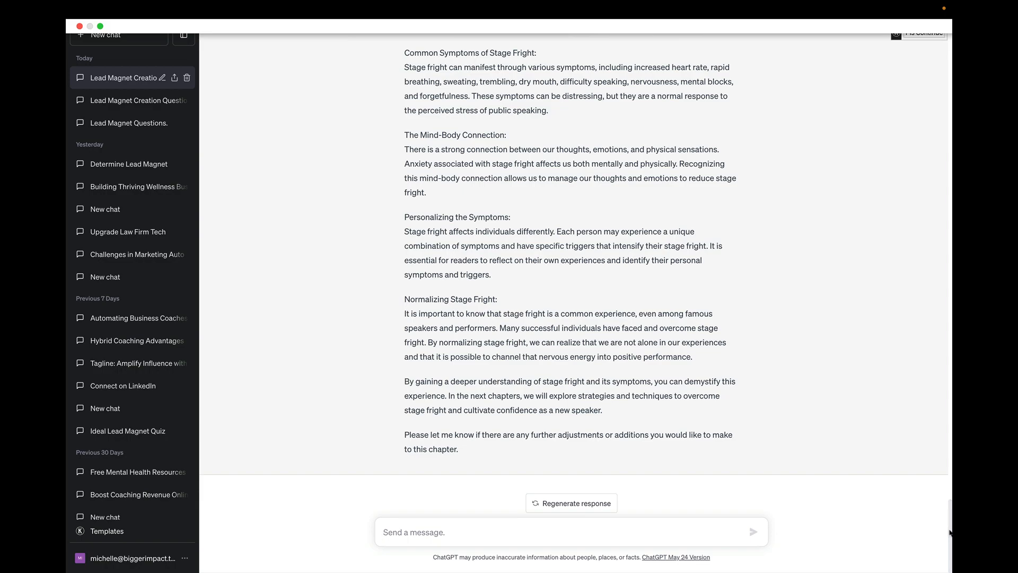
- Copy the Introduction paragraph from the revised version of Chapter 2 without bullet points
mouse_move(950, 532)
left_mouse_down()
mouse_move(950, 93)
mouse_move(945, 549)
left_mouse_up()
scroll(338, 366, "up", 5)
scroll(334, 372, "up", 3)
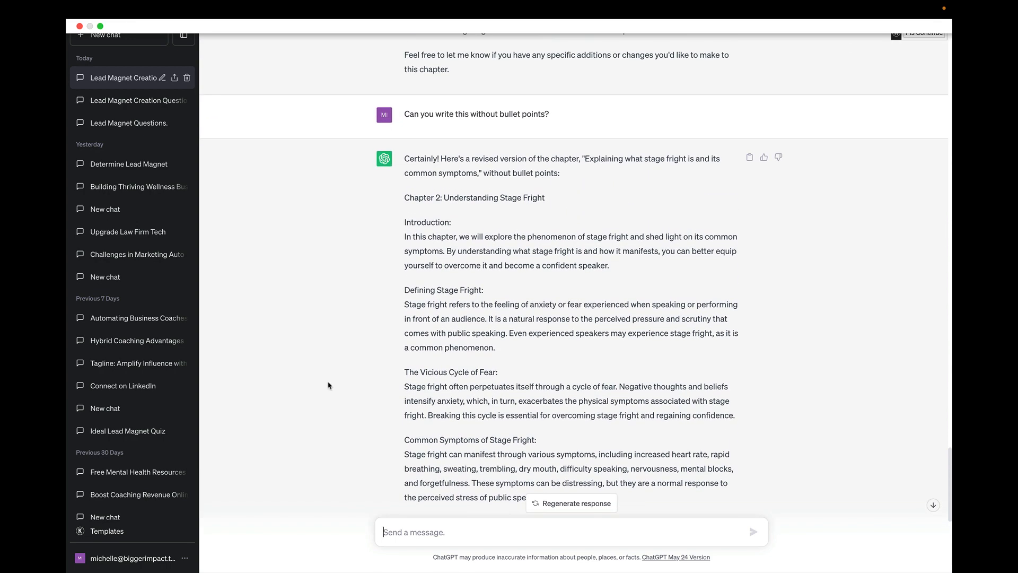
scroll(389, 367, "down", 1)
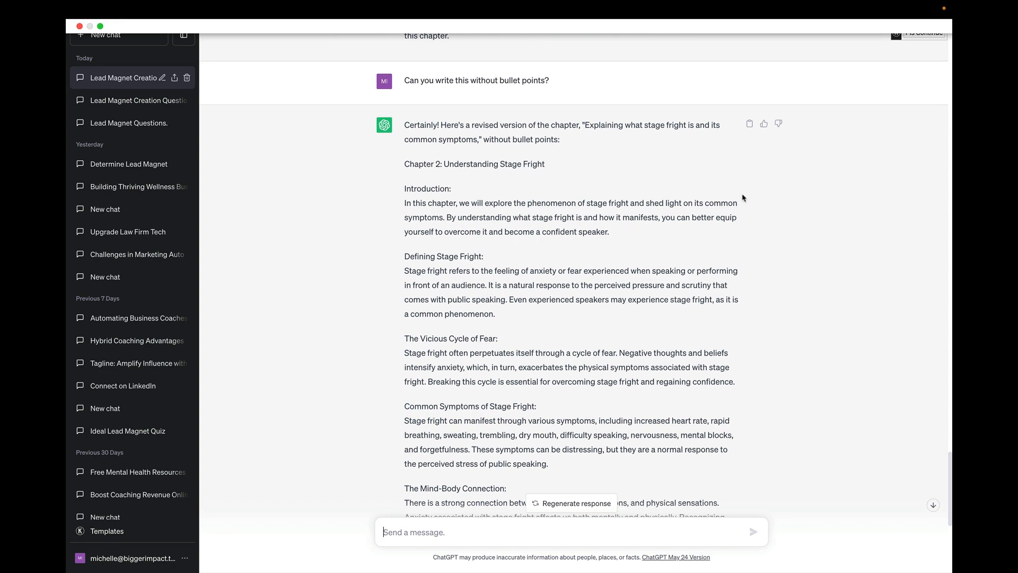
left_click_drag(403, 203, 627, 245)
key("super+c")
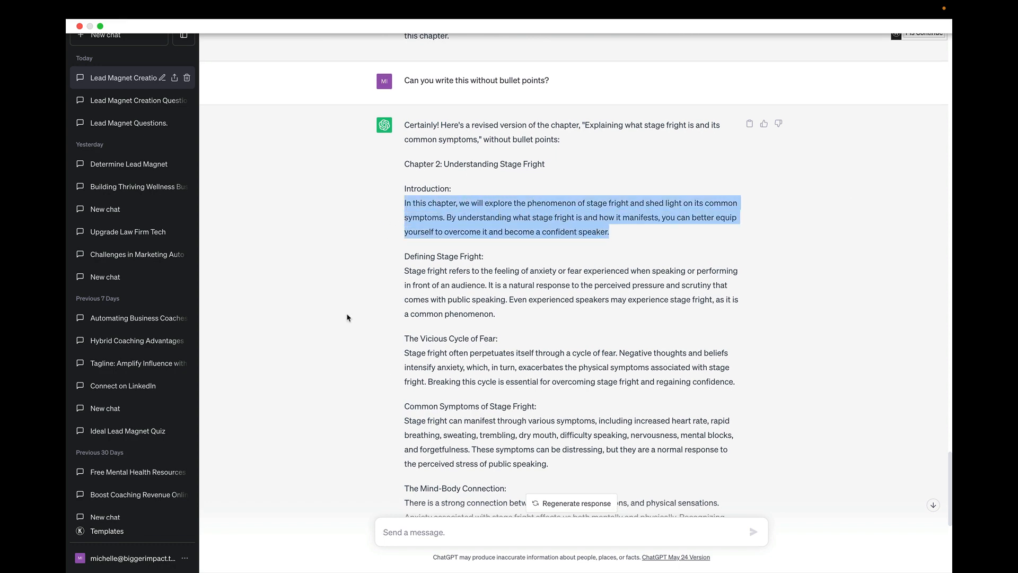
- Send "Rewrite in a fun voice:" followed by the copied Introduction paragraph
scroll(347, 317, "down", 10)
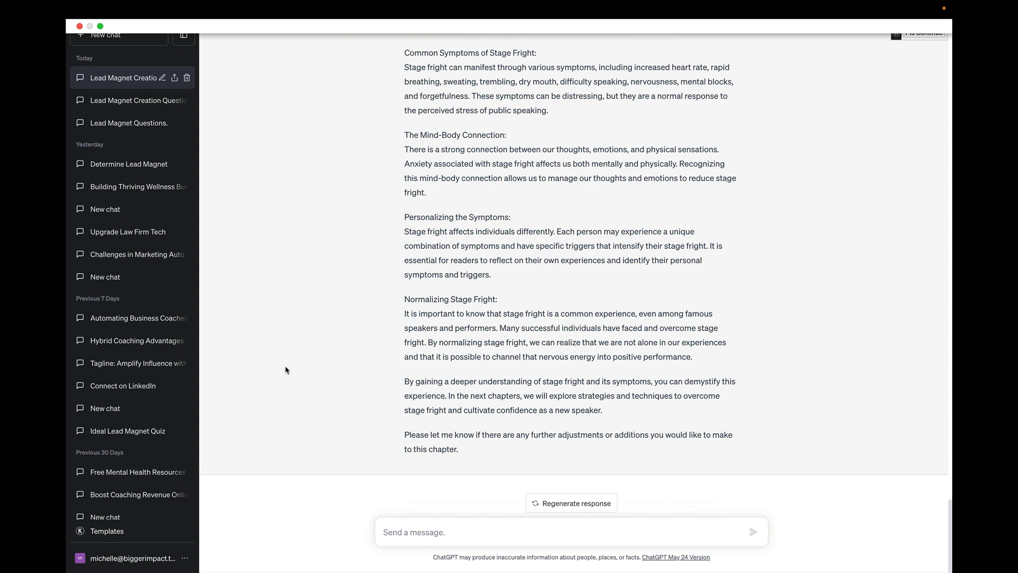
left_click(409, 533)
type("Rewrite i")
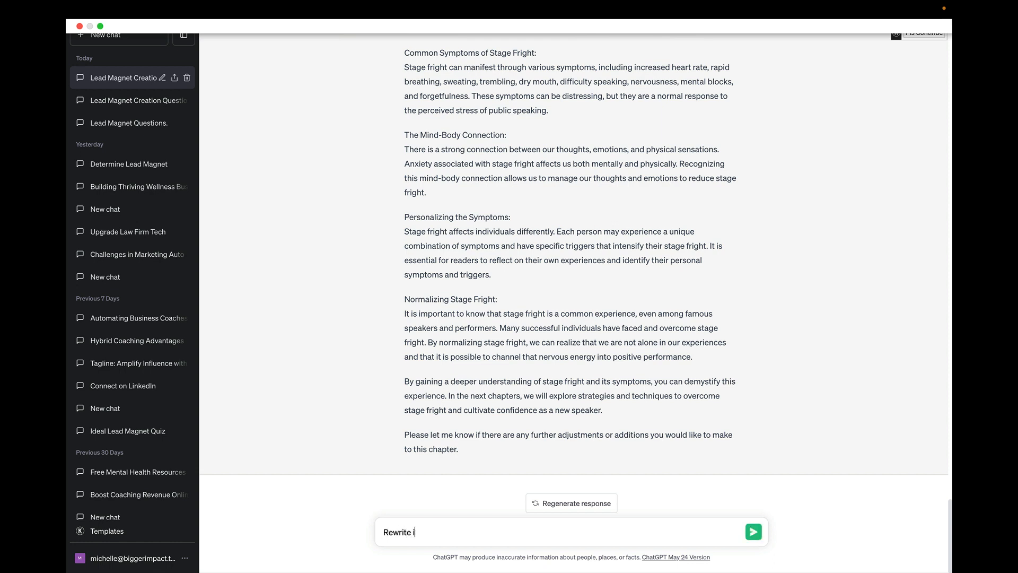
type("n a fun voice:")
key("super+v")
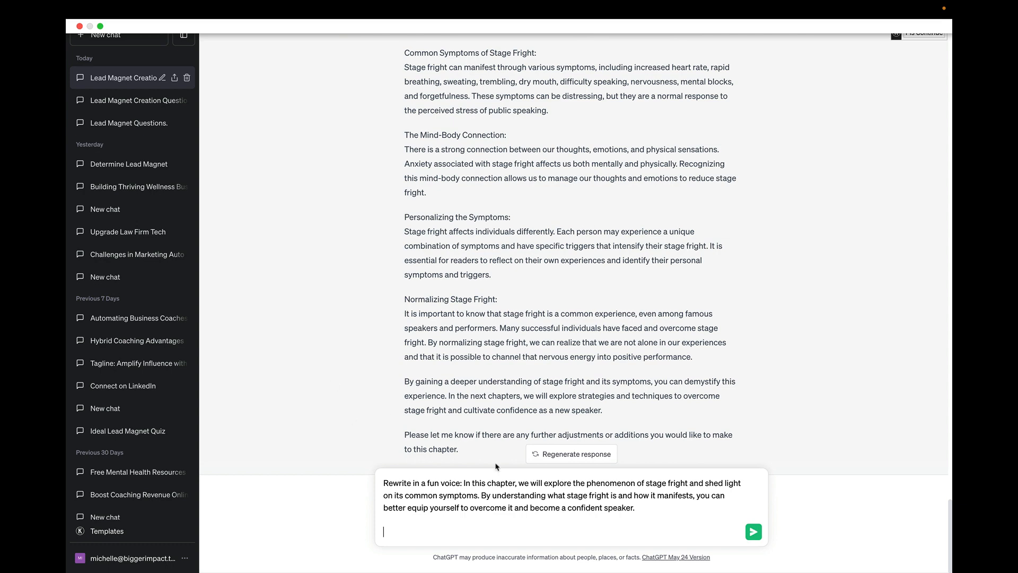
left_click(753, 532)
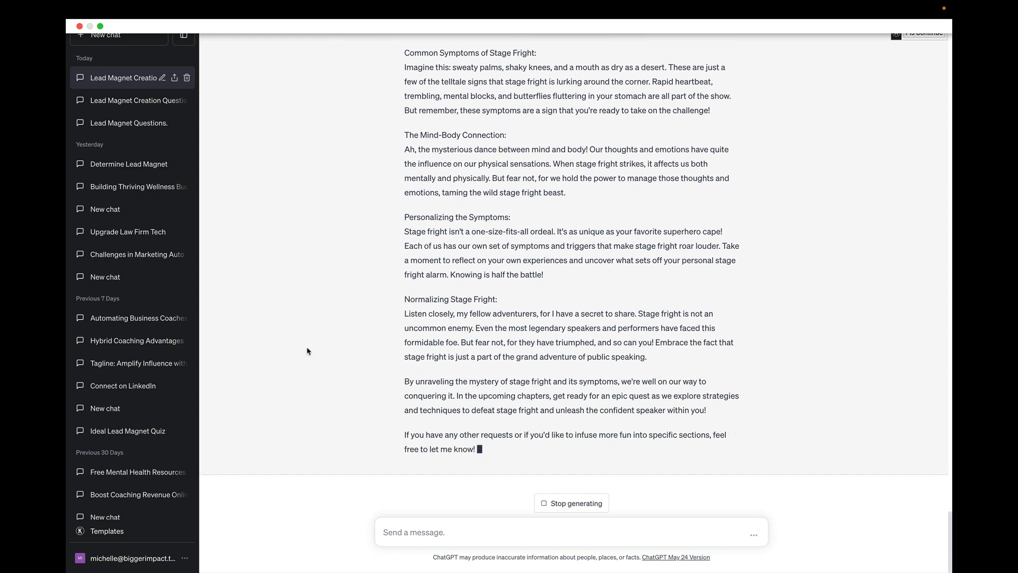
- Compare the fun-voice rewrite of Chapter 2 with the earlier version without bullet points
scroll(328, 375, "up", 6)
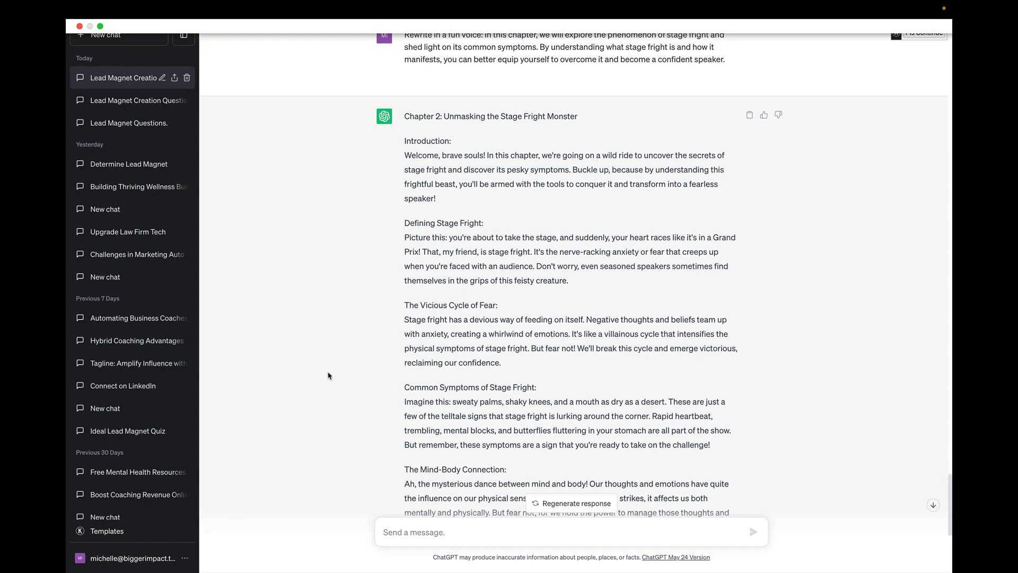
scroll(329, 375, "up", 3)
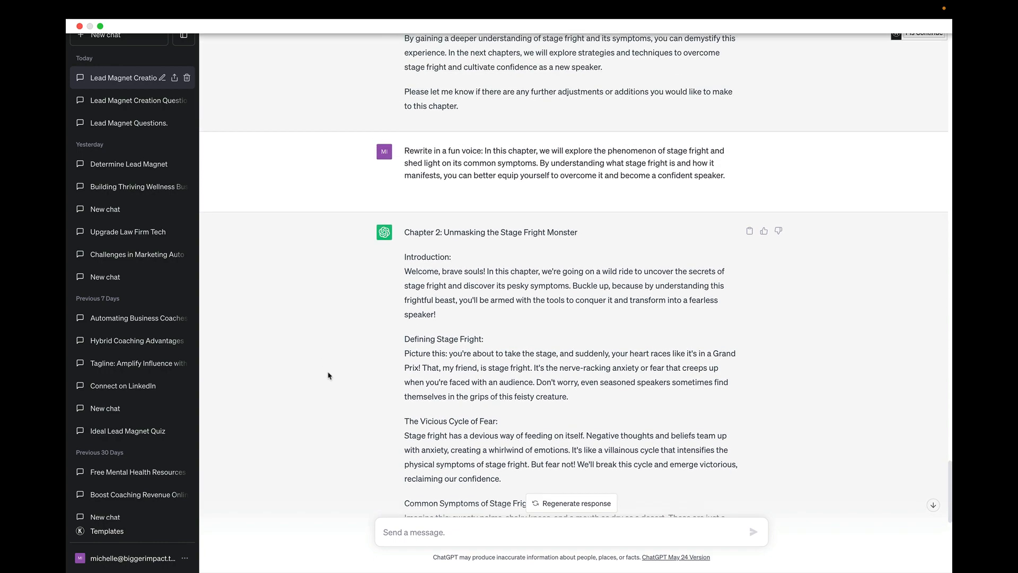
scroll(328, 375, "up", 11)
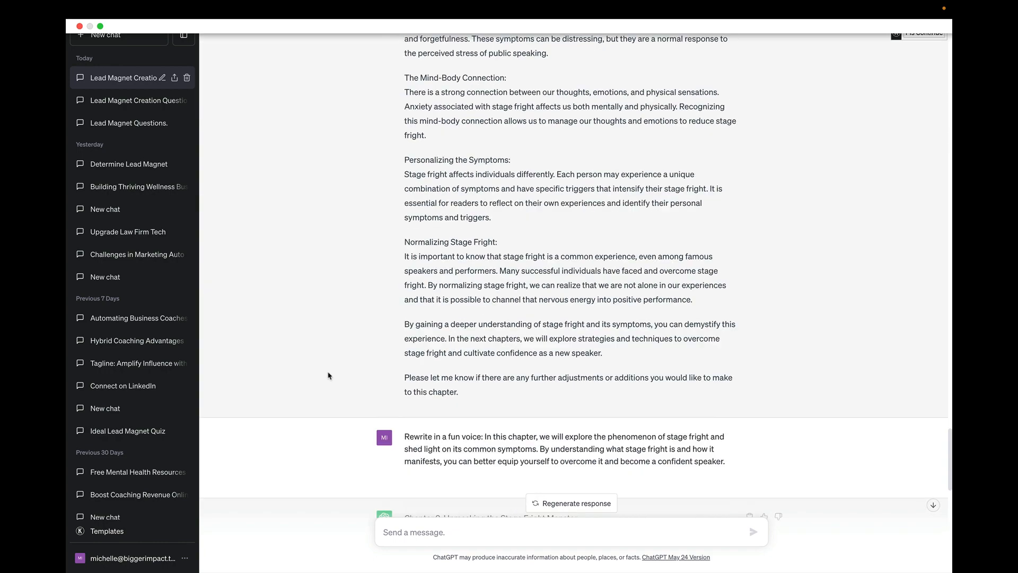
scroll(328, 375, "up", 3)
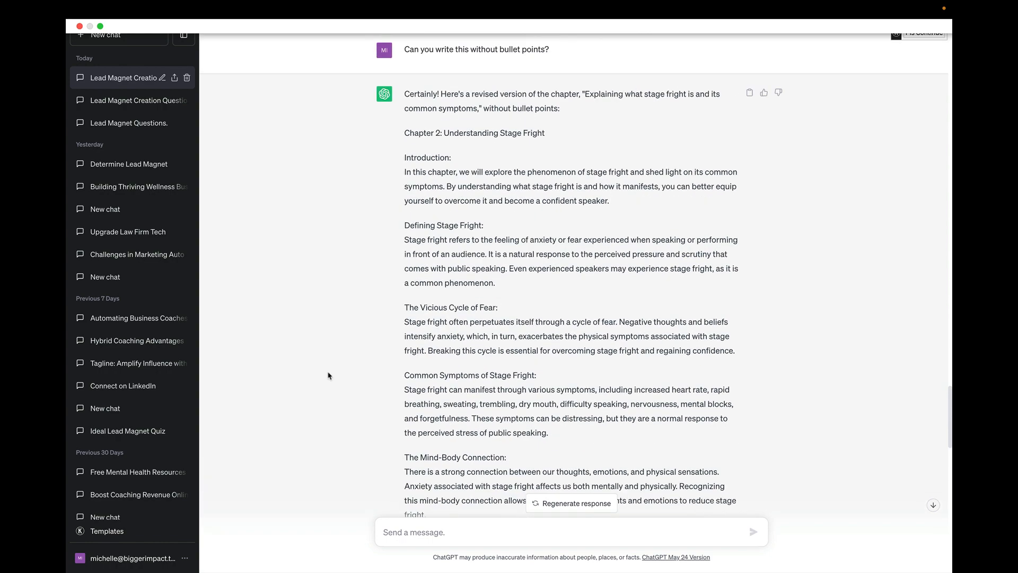
scroll(328, 375, "up", 1)
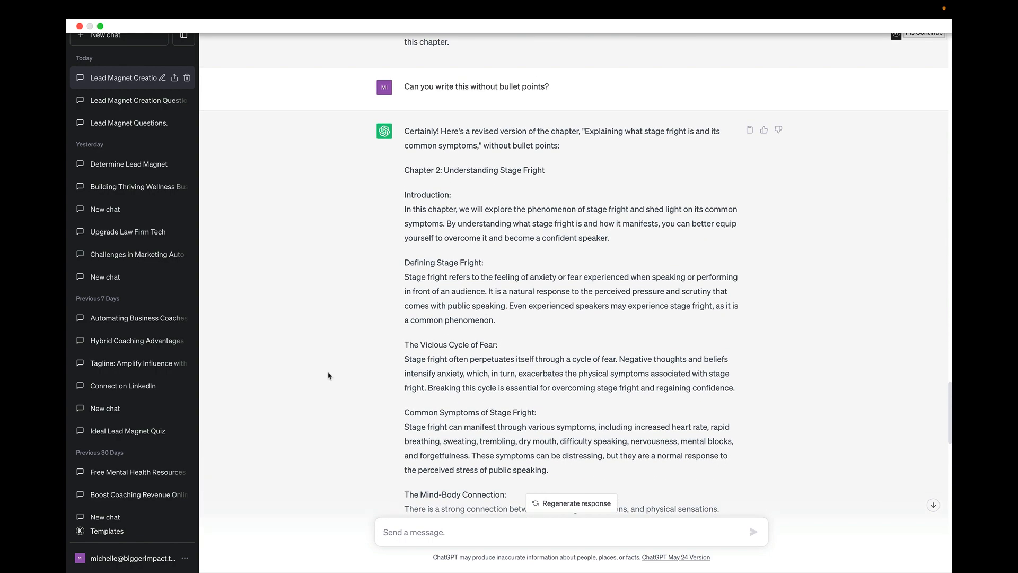
scroll(328, 375, "down", 17)
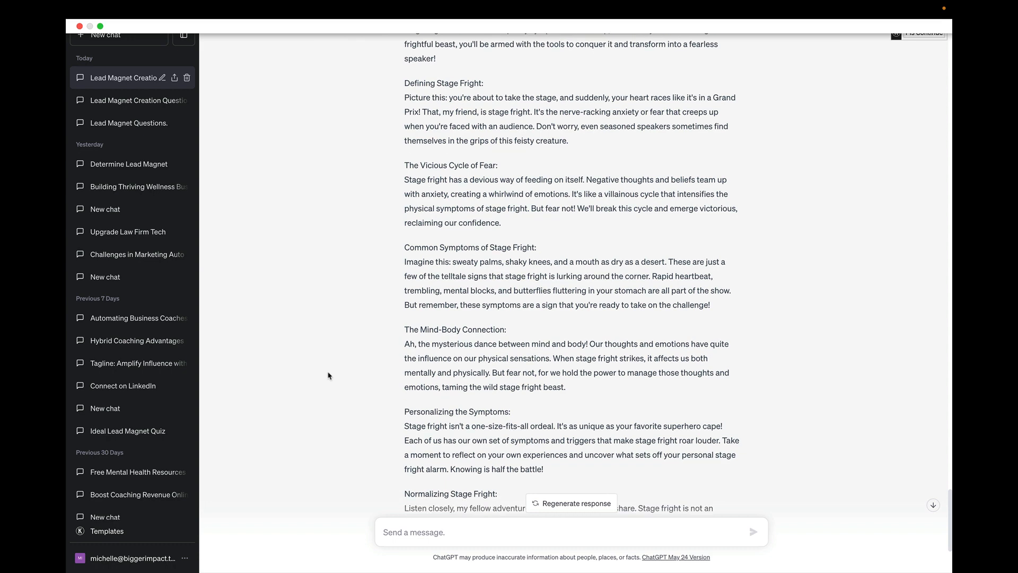
scroll(328, 375, "up", 5)
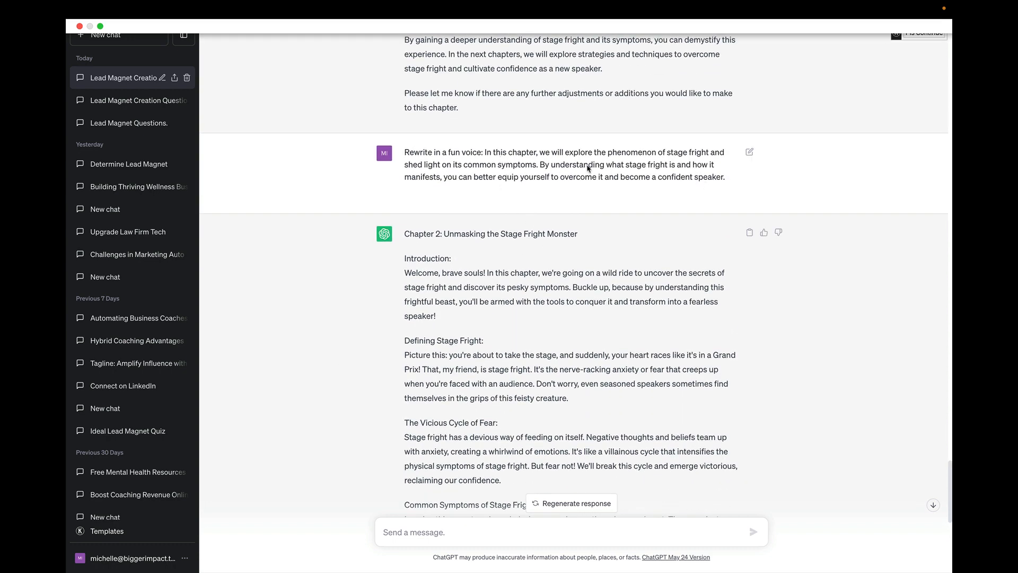
scroll(274, 461, "down", 6)
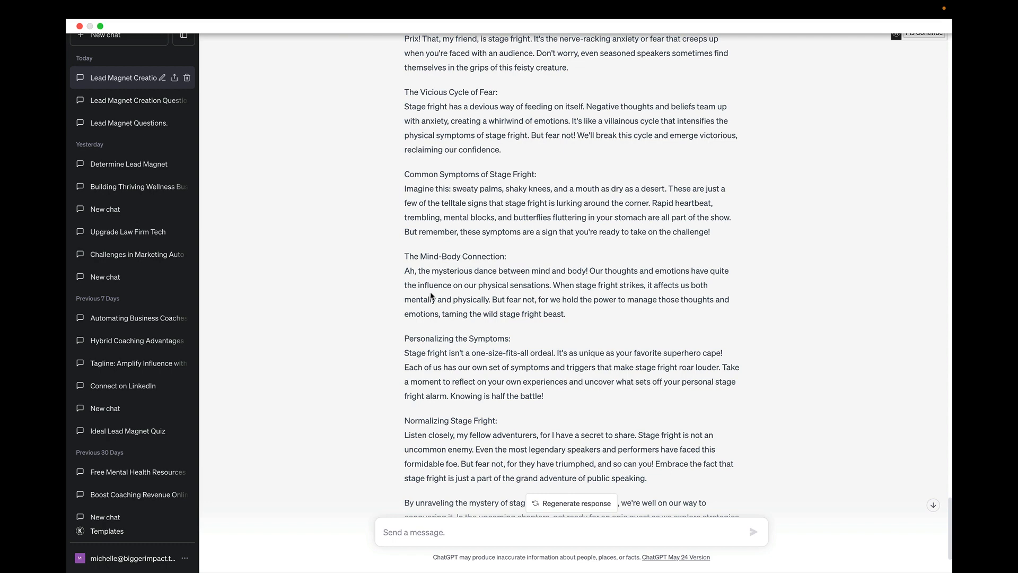
scroll(358, 392, "down", 3)
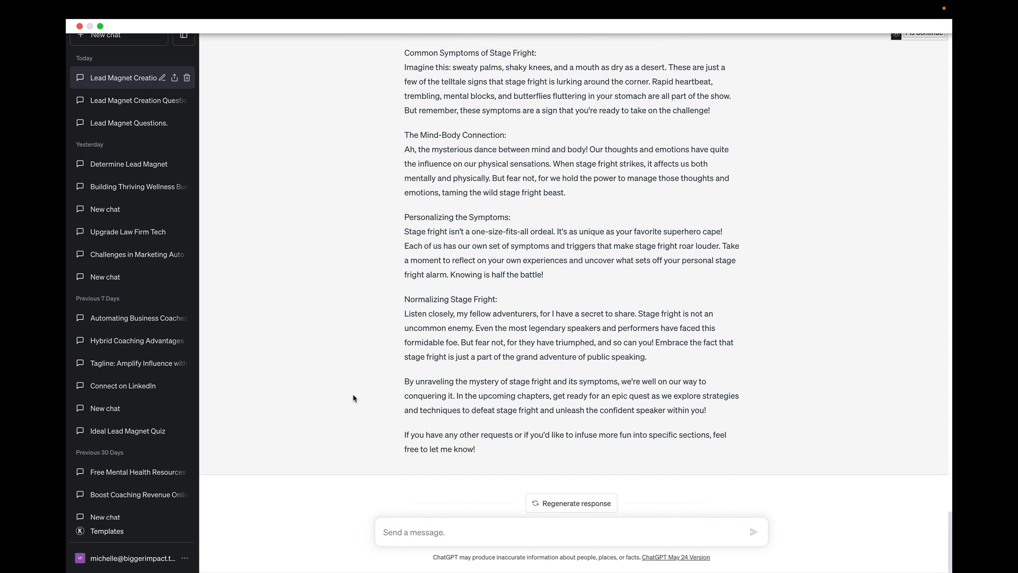
- Send "Rewrite in Brene Brown voice:" followed by the same copied Introduction paragraph
left_click(418, 535)
type("Rewrite")
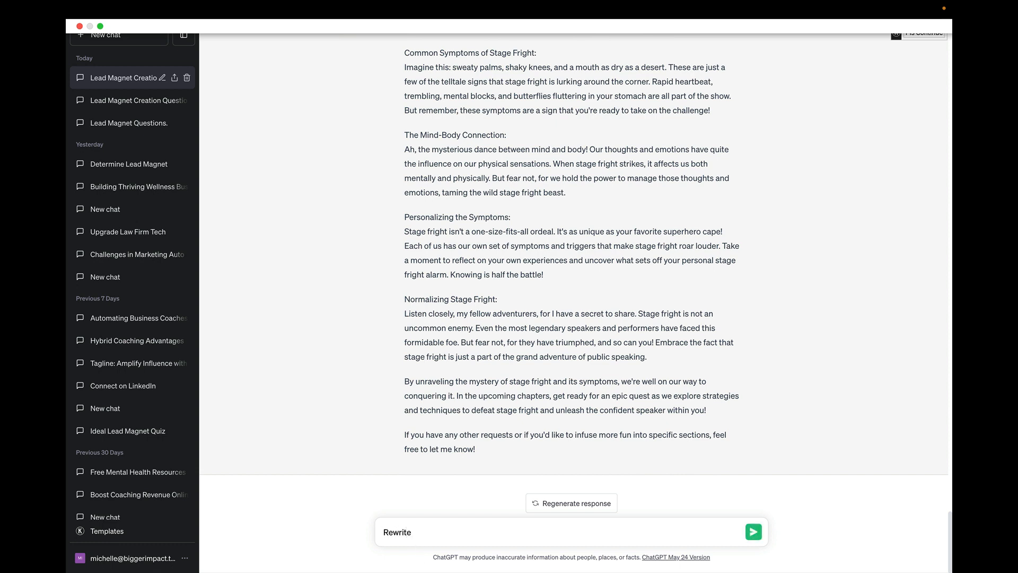
type(" in Brene Brown voice:")
key("cmd+v")
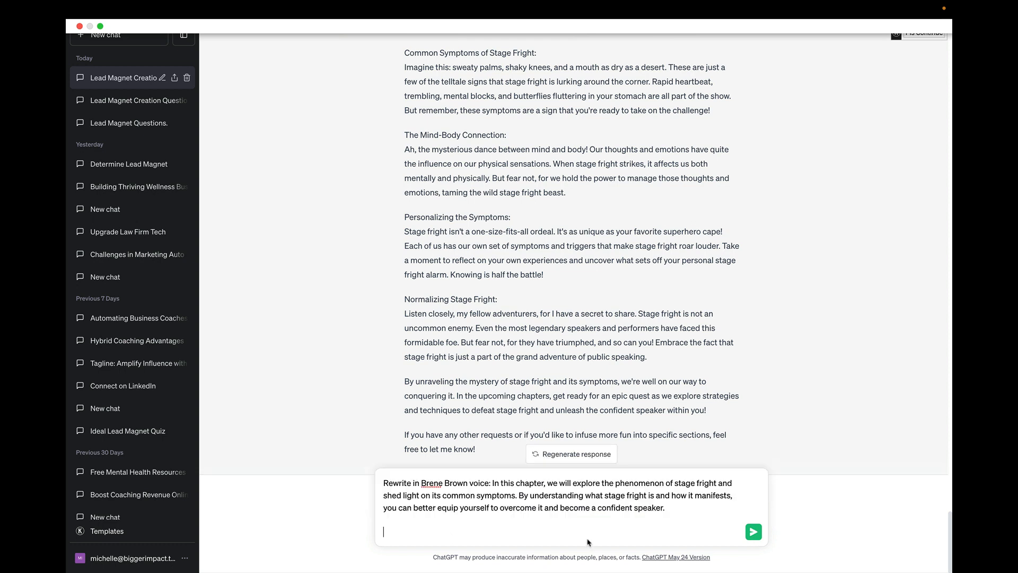
key("BackSpace")
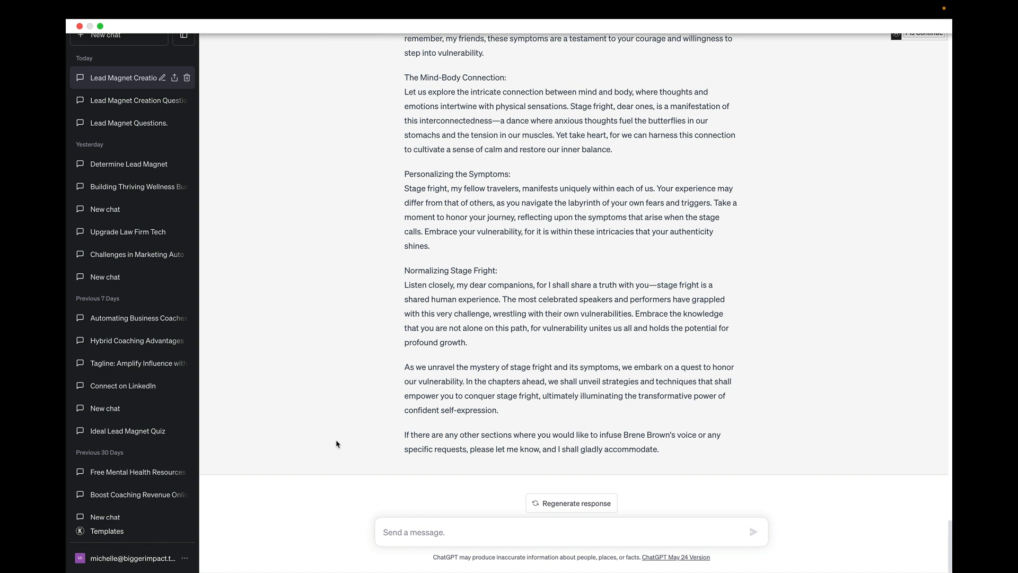
- Send the prompt "Write the copy for the landing page that will promote this lead magnet"
scroll(329, 449, "up", 15)
scroll(329, 449, "up", 8)
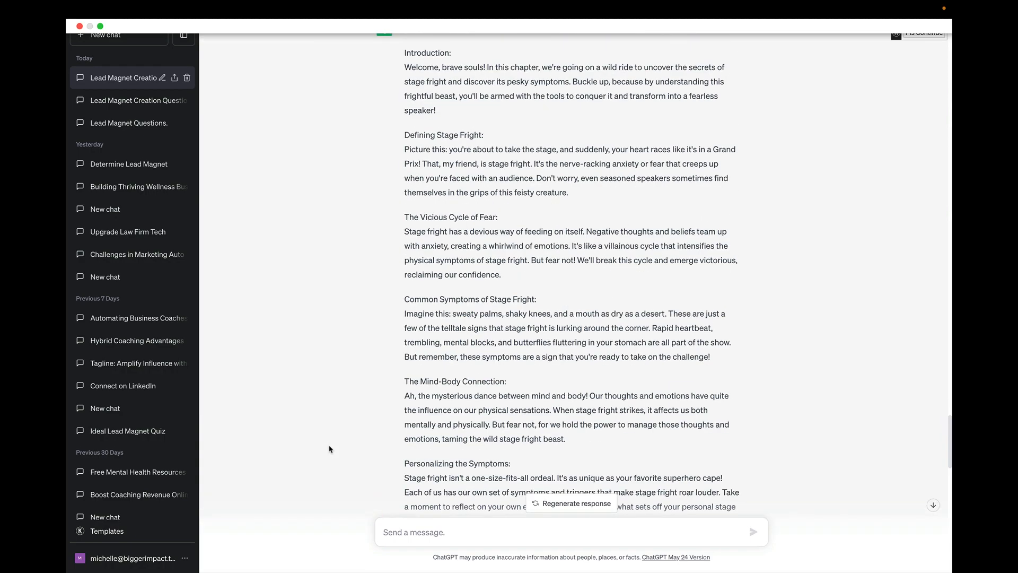
scroll(329, 449, "down", 20)
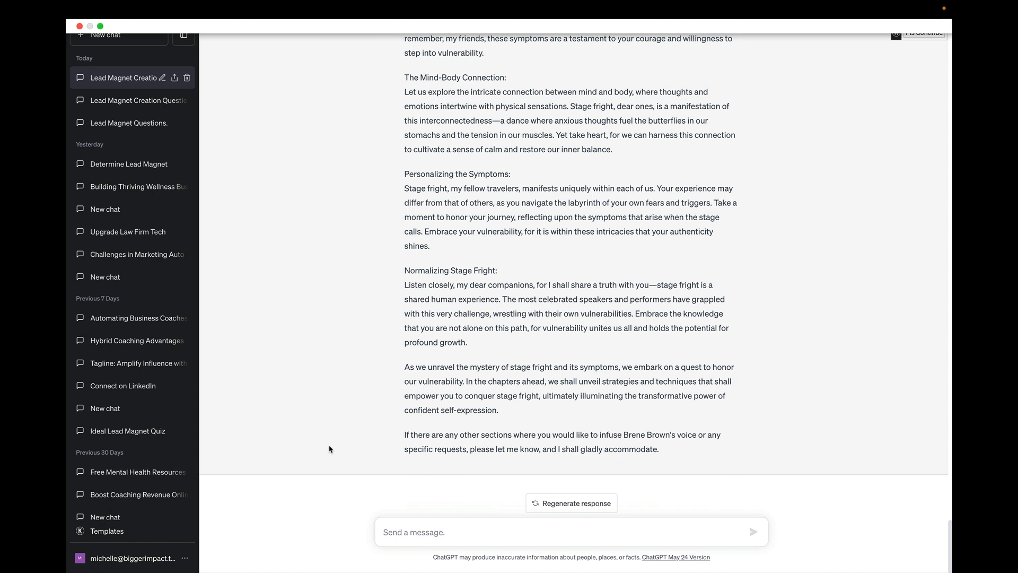
left_click(446, 530)
type("Wri")
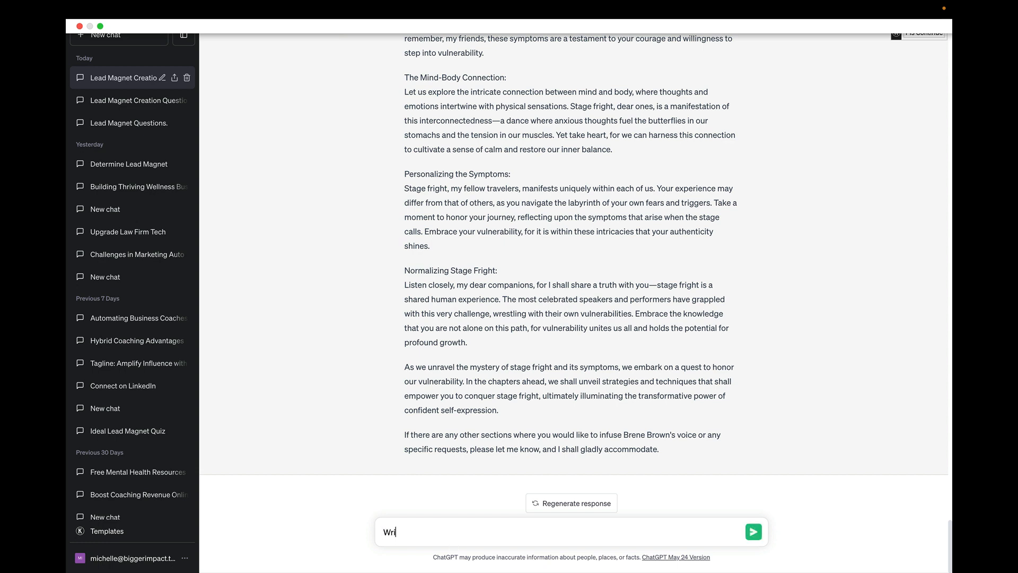
type("te the copy for the landing page ")
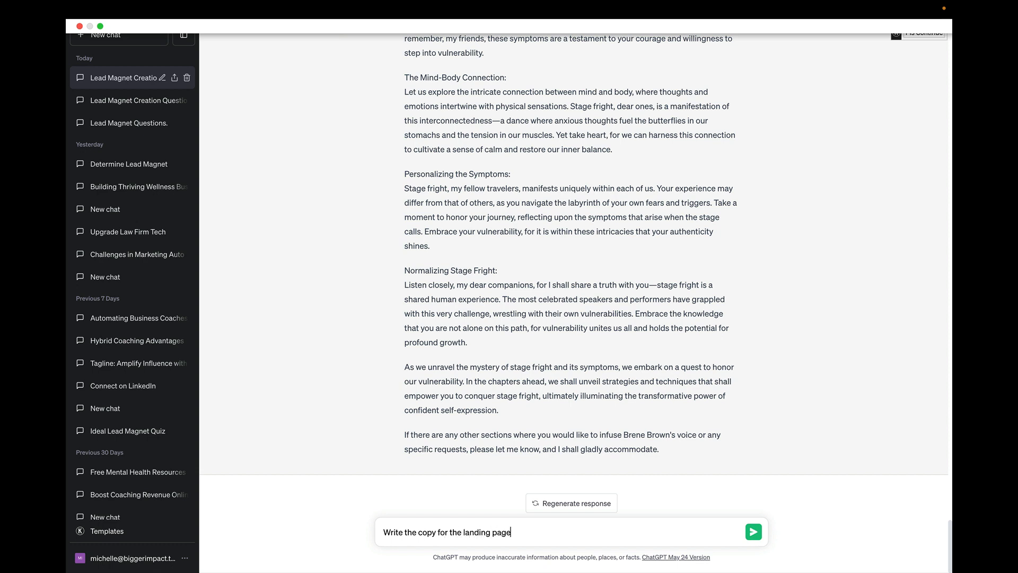
type("that will promote this lead magnet")
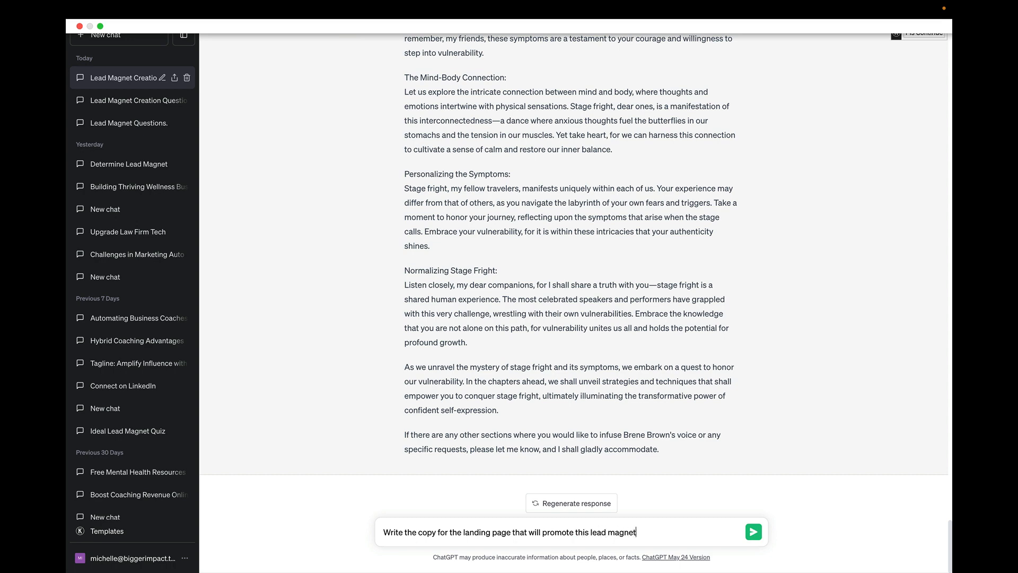
key("Return")
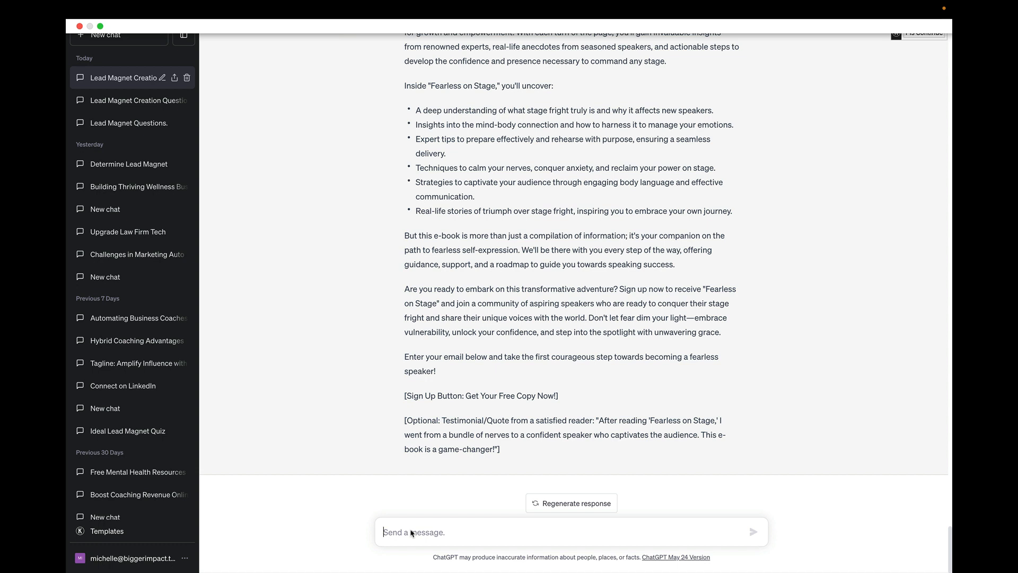
- Send the prompt "Write a 5 email follow-up series" for the lead magnet
type("Write a 5 email follow-up")
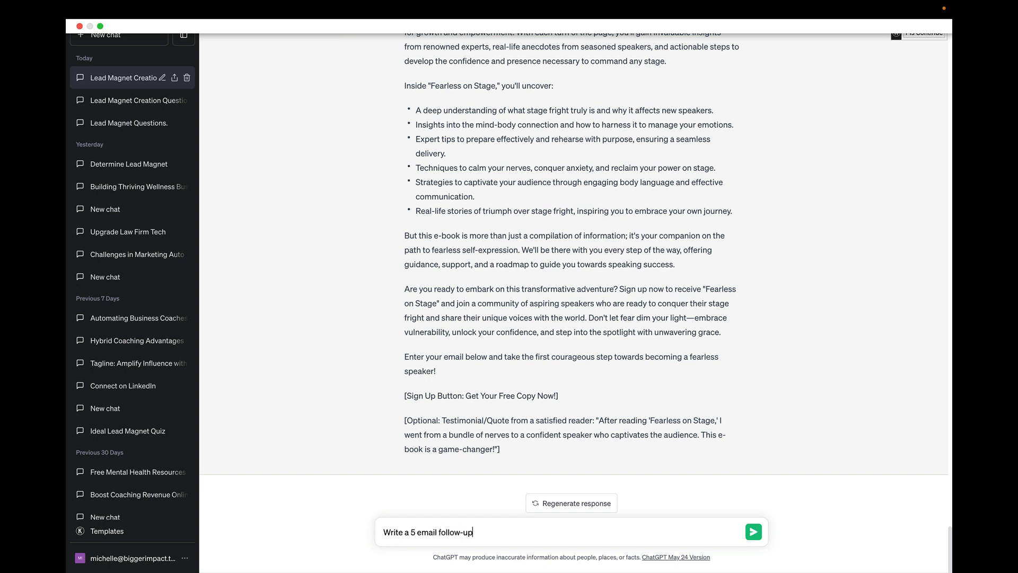
type(" series")
key("Return")
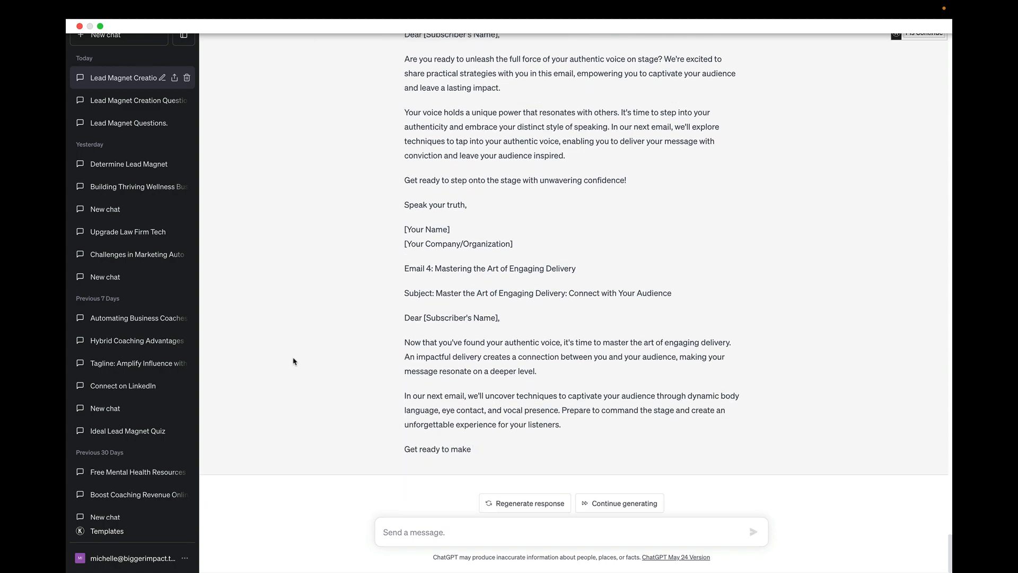
- Review the generated follow-up emails and send the prompt "Rewrite in a fun voice"
scroll(576, 271, "up", 15)
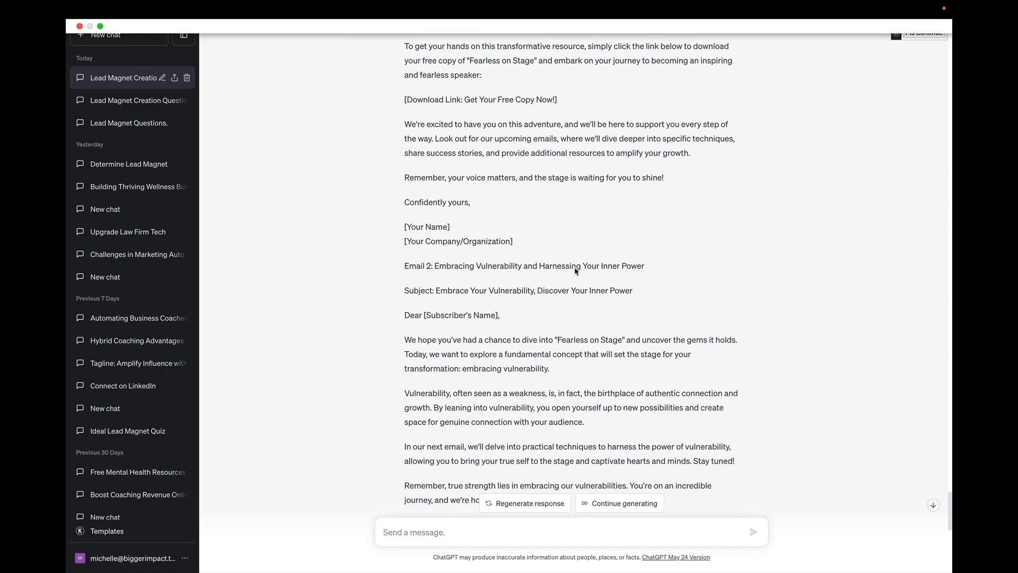
scroll(576, 272, "up", 5)
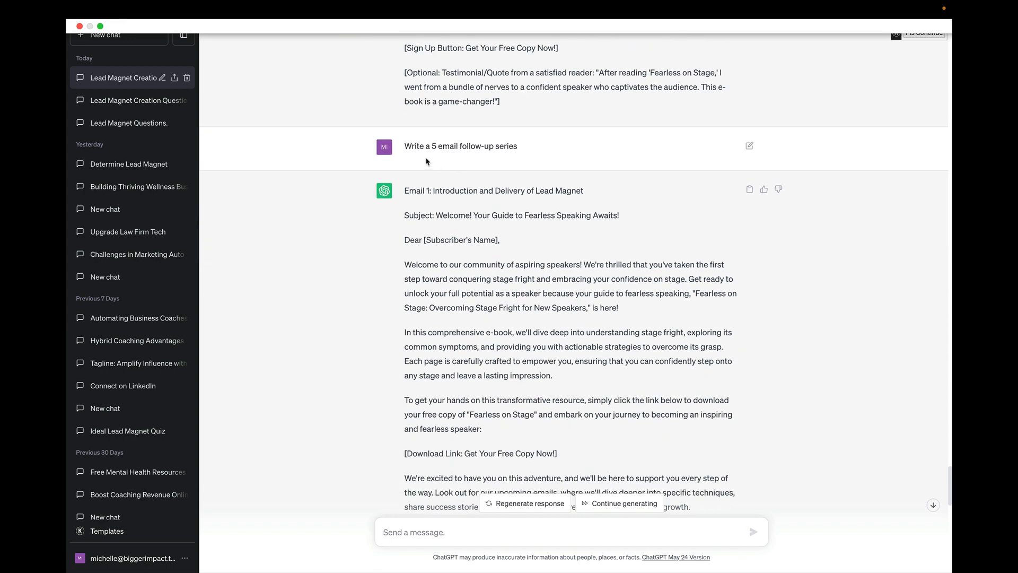
scroll(351, 352, "down", 6)
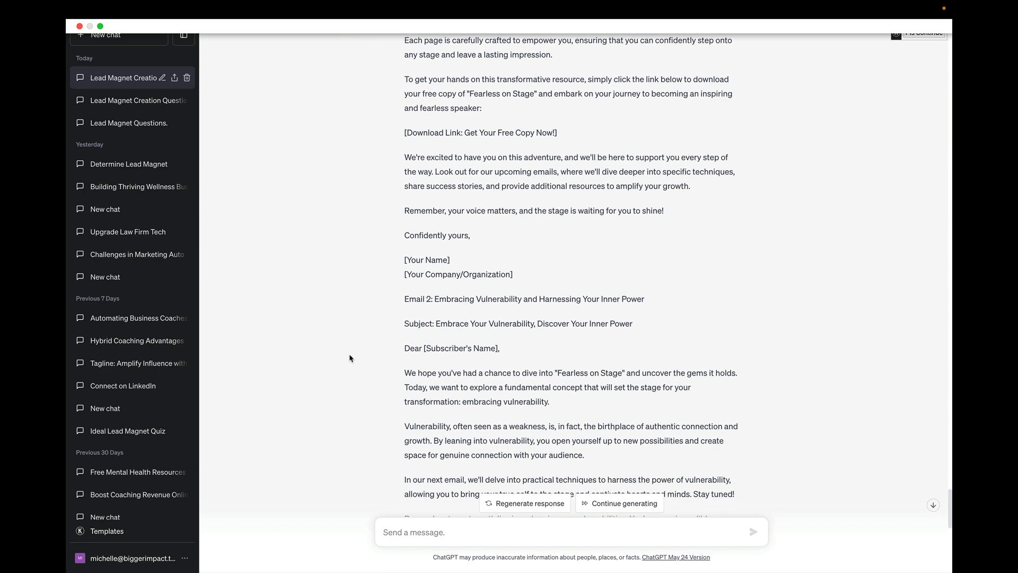
scroll(350, 358, "down", 10)
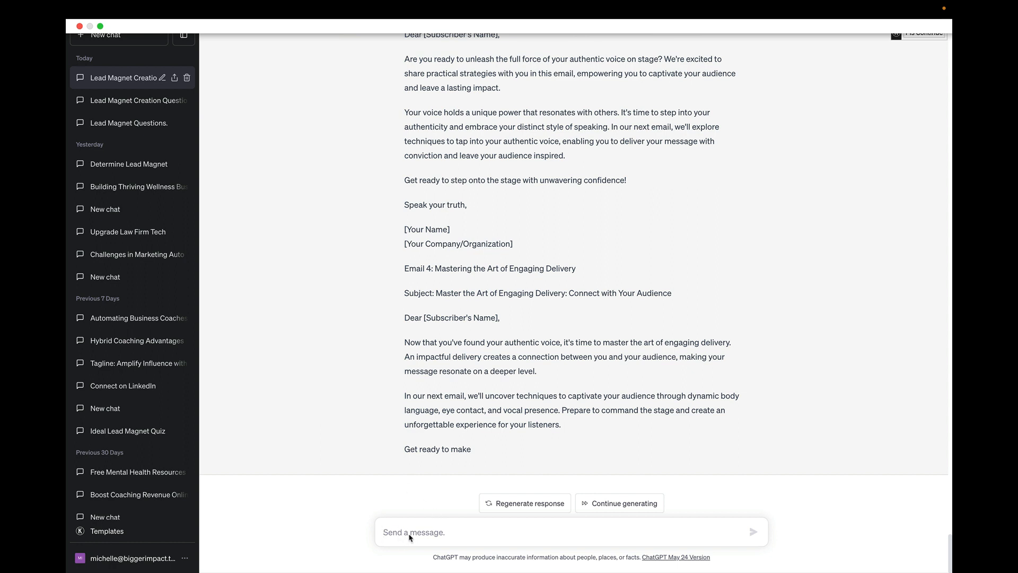
type("Rewrite in a fun voice")
key("Return")
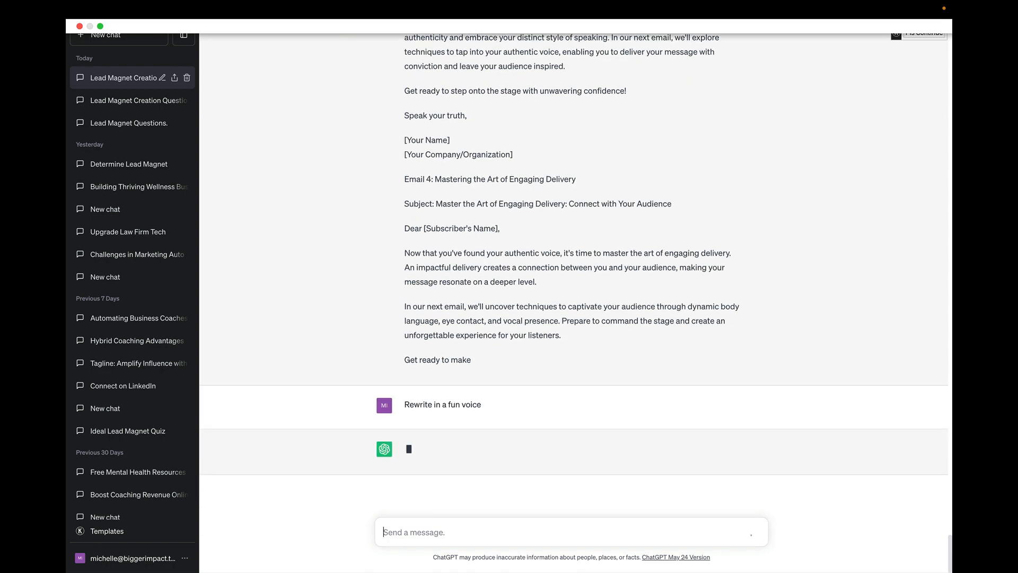